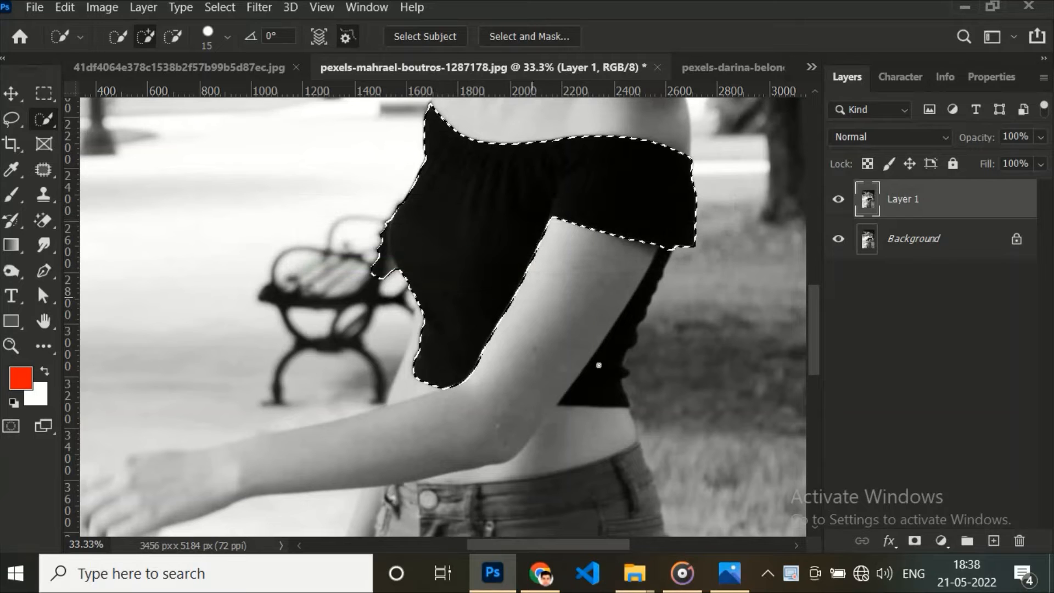
Enlarge the Quick Selection brush to 40 and add the part of the black top behind the arm to the selection.
key("bracketright")
key("bracketright")
key("bracketright")
key("bracketright")
key("bracketright")
left_click_drag(606, 369, 592, 339)
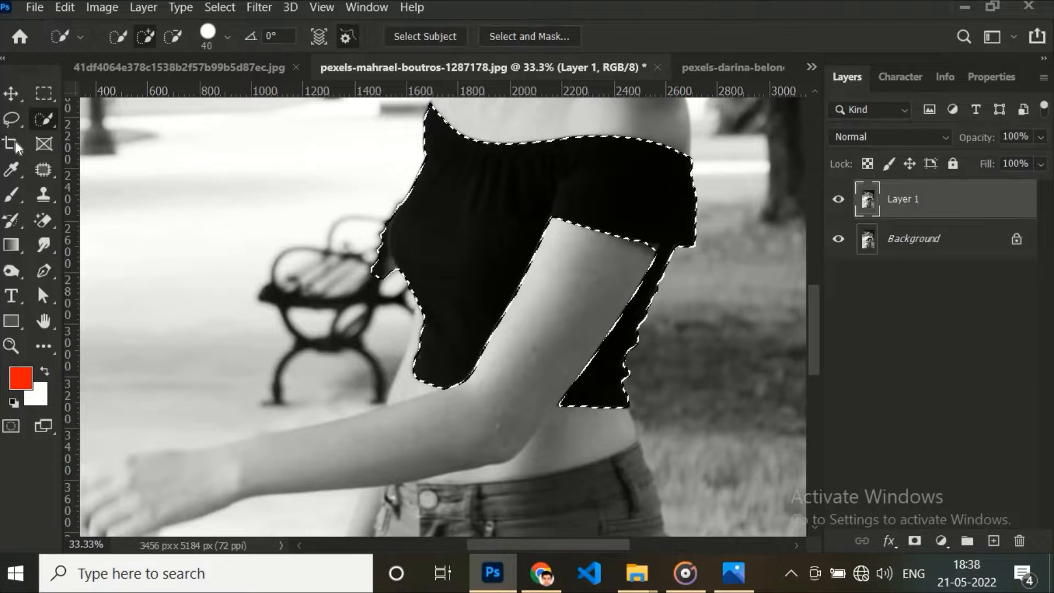
Use the Lasso to remove the bench area from the selection and follow the front edge of the black top.
left_click(11, 118)
scroll(411, 223, "up", 3)
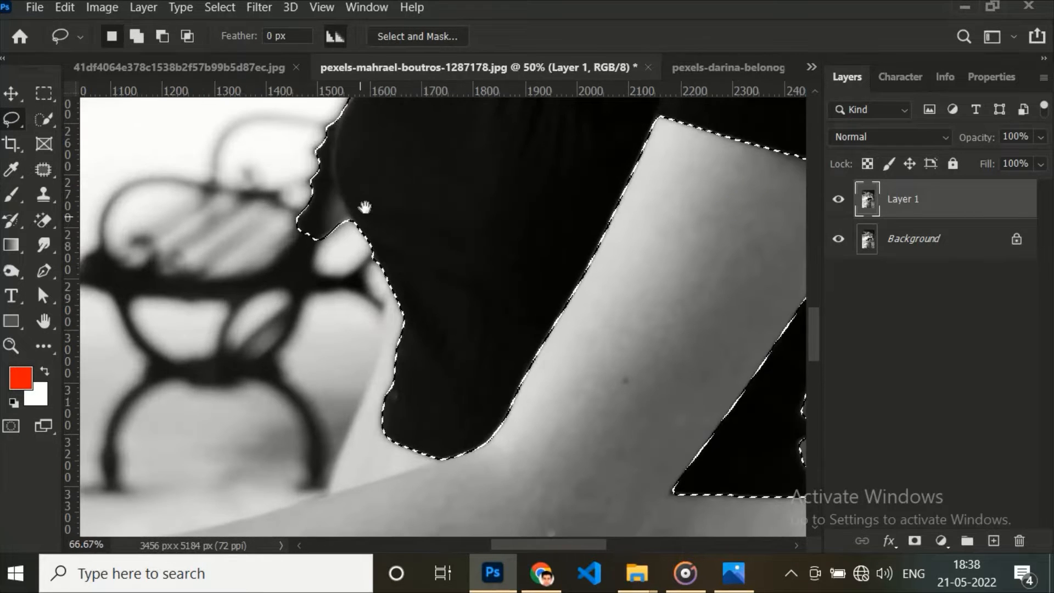
mouse_move(365, 207)
left_mouse_down()
mouse_move(372, 273)
mouse_move(254, 216)
mouse_move(291, 358)
mouse_move(328, 283)
mouse_move(263, 138)
left_mouse_up()
key("ctrl+plus")
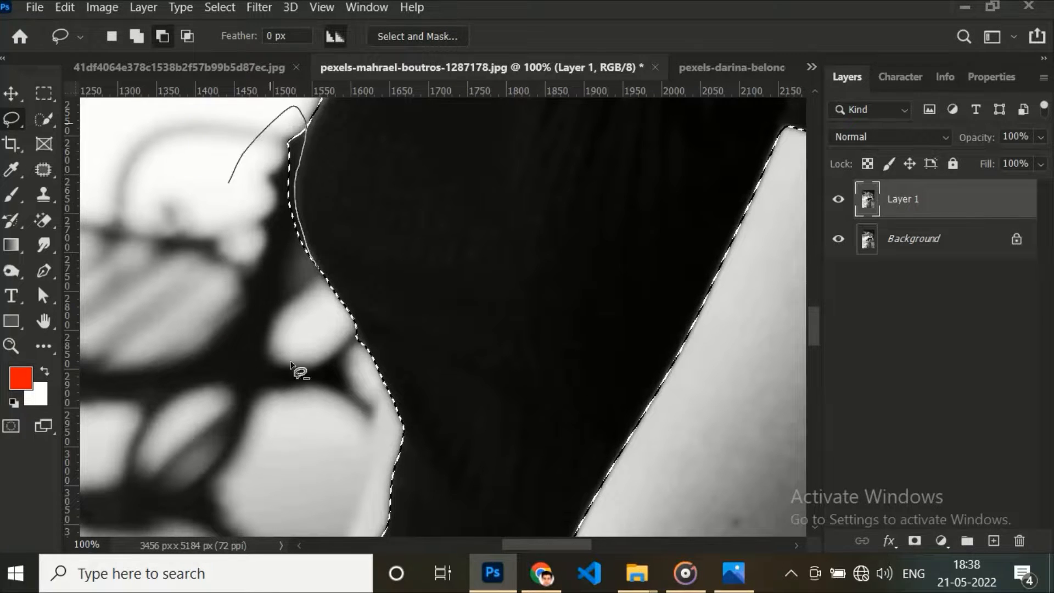
left_click_drag(291, 363, 312, 310)
left_click_drag(333, 169, 312, 313)
mouse_move(287, 274)
left_mouse_down()
mouse_move(315, 225)
mouse_move(177, 321)
left_mouse_up()
left_click_drag(314, 232, 289, 273)
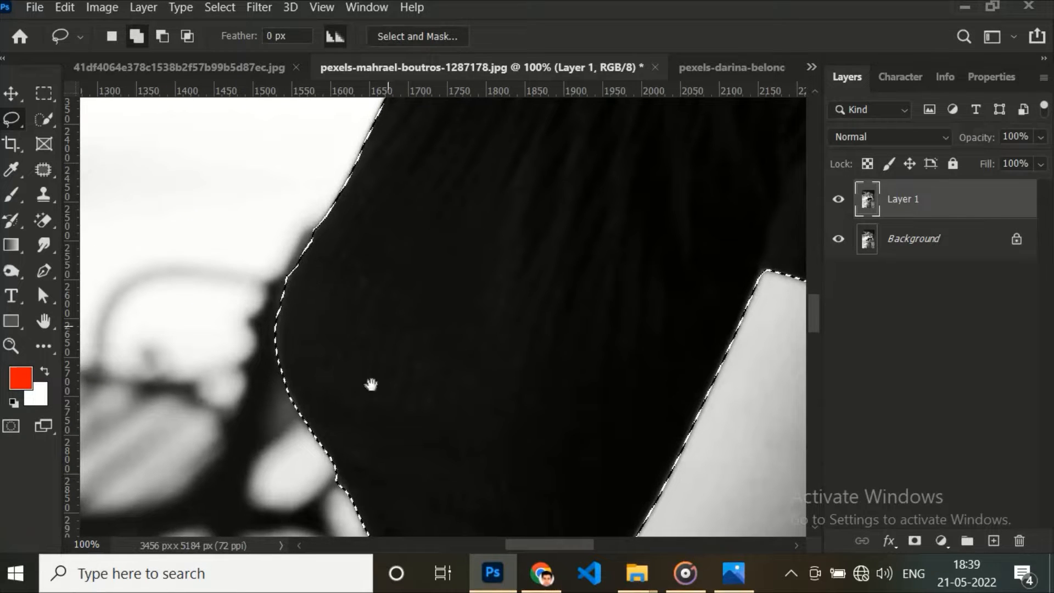
left_click_drag(372, 384, 369, 204)
key("alt")
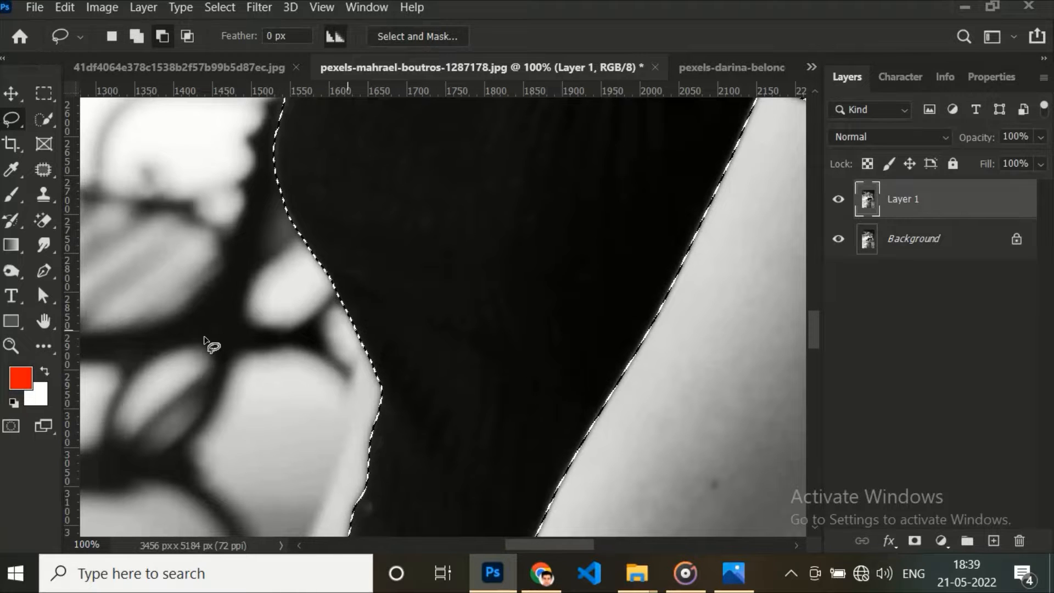
Subtract the upper arm's corner beneath the sleeve from the selection with the Lasso.
mouse_move(420, 366)
left_mouse_down()
mouse_move(404, 165)
mouse_move(440, 205)
left_mouse_up()
left_click_drag(659, 137, 341, 483)
left_click_drag(527, 291, 473, 144)
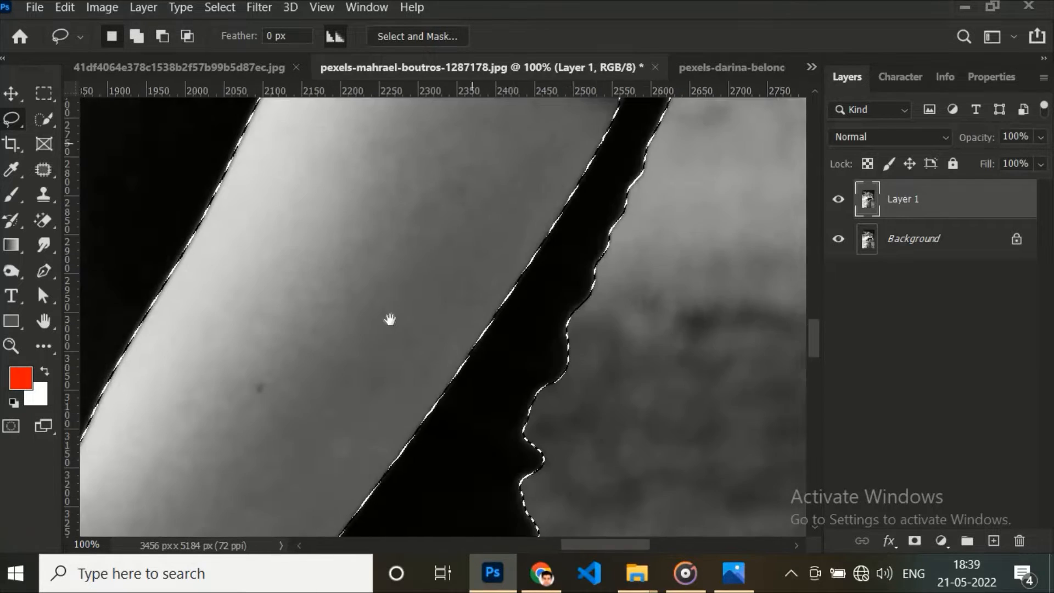
left_click_drag(389, 319, 302, 506)
key("alt")
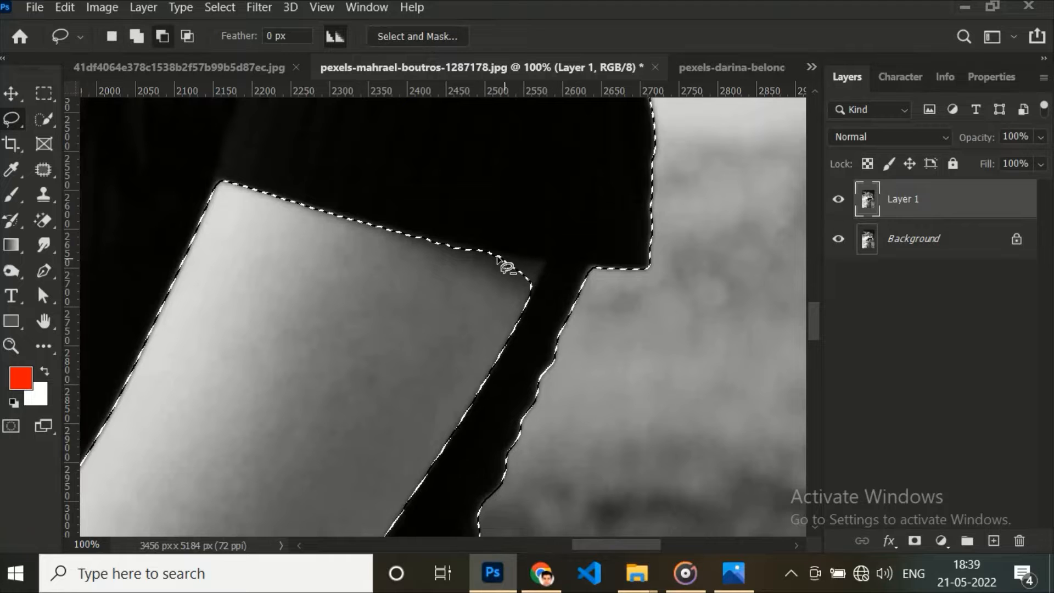
mouse_move(497, 256)
left_mouse_down()
mouse_move(538, 260)
mouse_move(535, 281)
mouse_move(494, 320)
mouse_move(541, 279)
left_mouse_up()
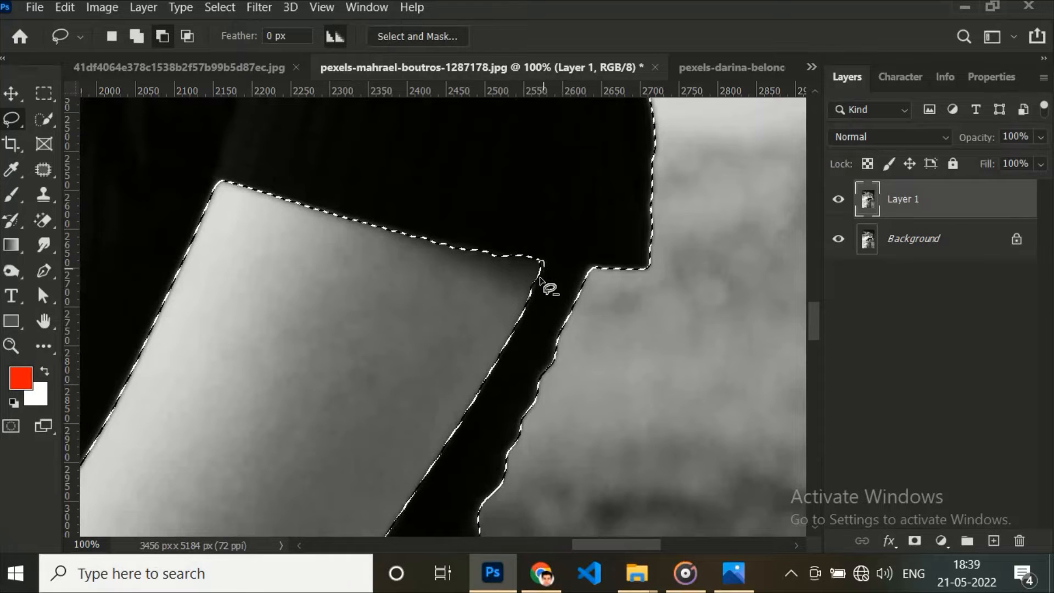
left_click_drag(430, 359, 431, 357)
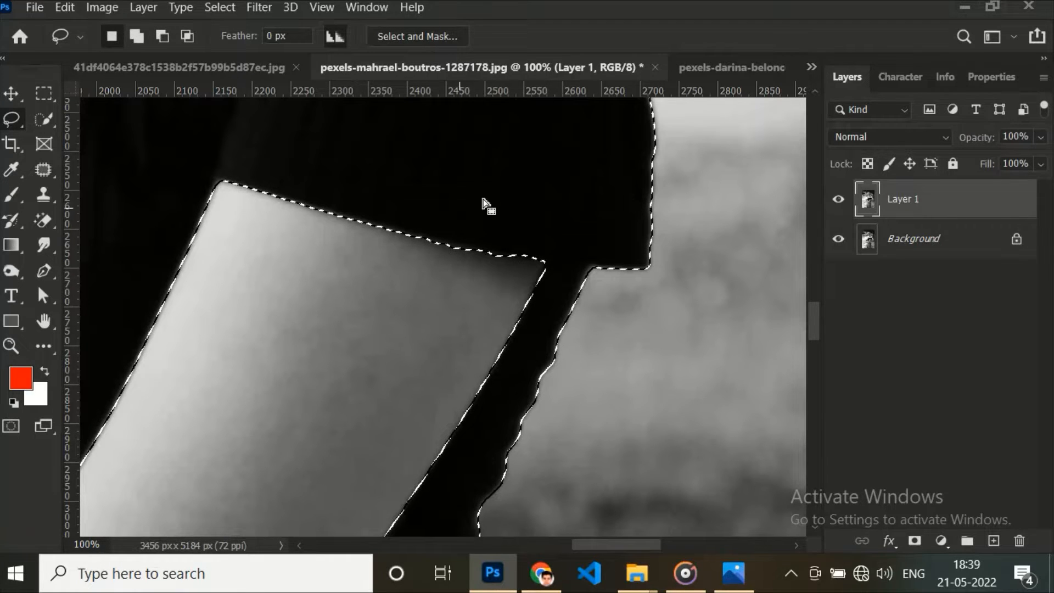
Copy the selected black top from Layer 1 to a new layer.
key("ctrl+minus")
key("ctrl+minus")
key("ctrl+minus")
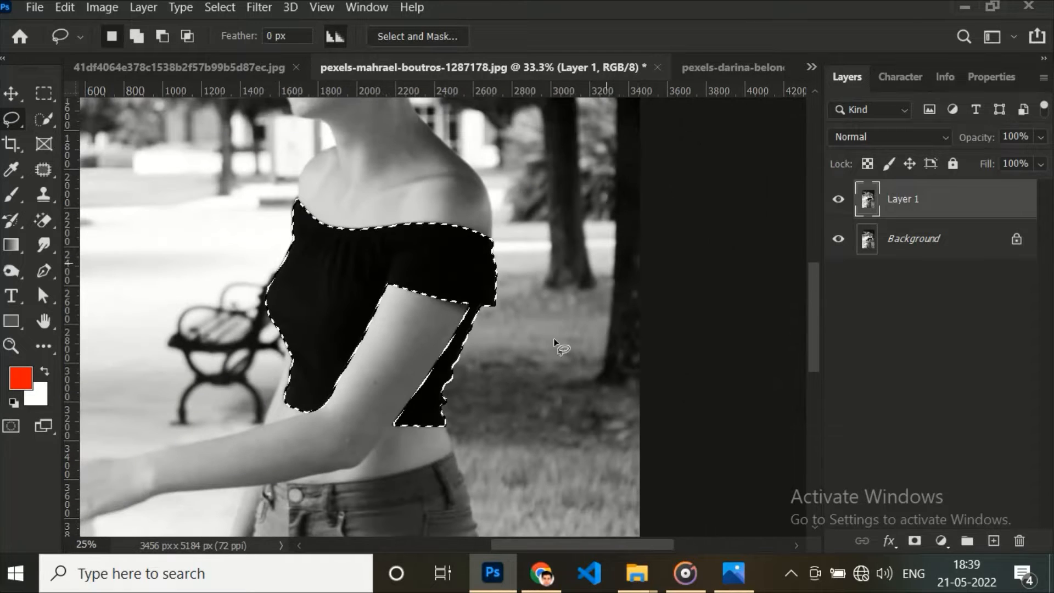
left_click(893, 542)
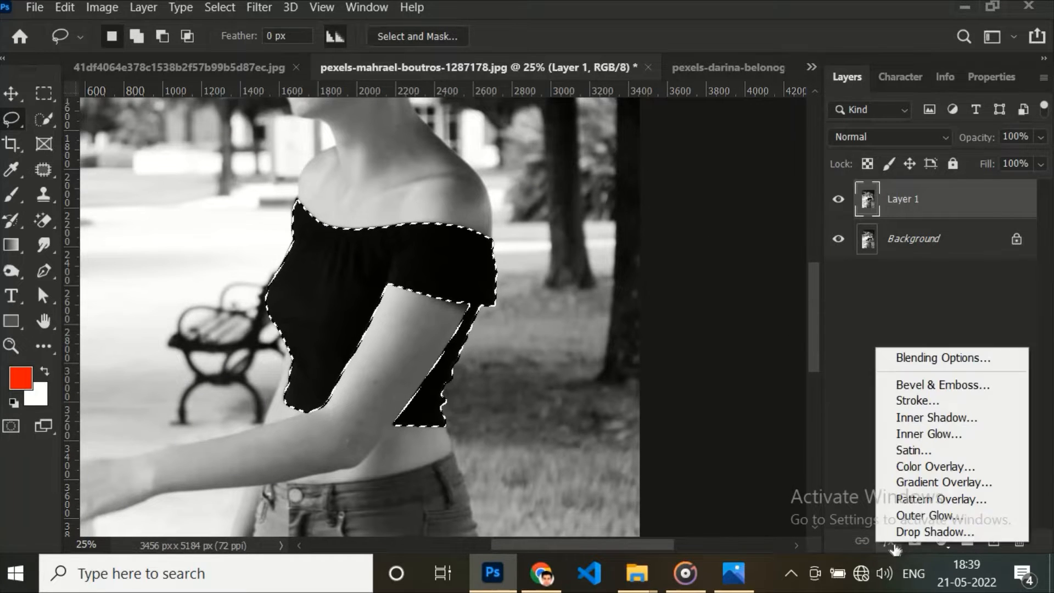
left_click(938, 542)
key("ctrl+j")
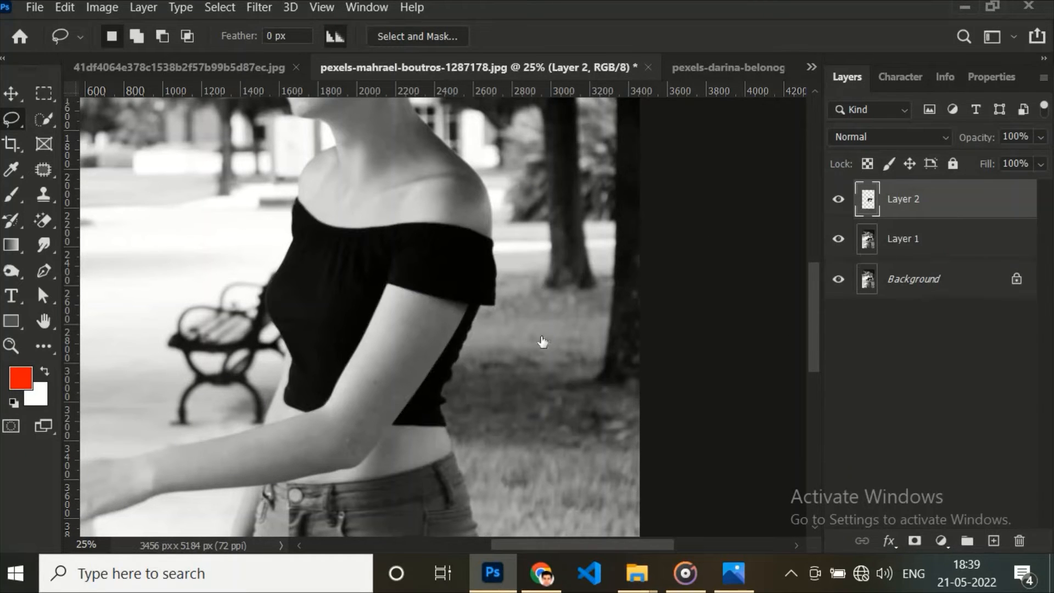
Draw a rough Lasso selection around the whole pair of jeans, down to the image's lower edge.
left_click_drag(505, 416, 535, 158)
key("ctrl+plus")
key("w")
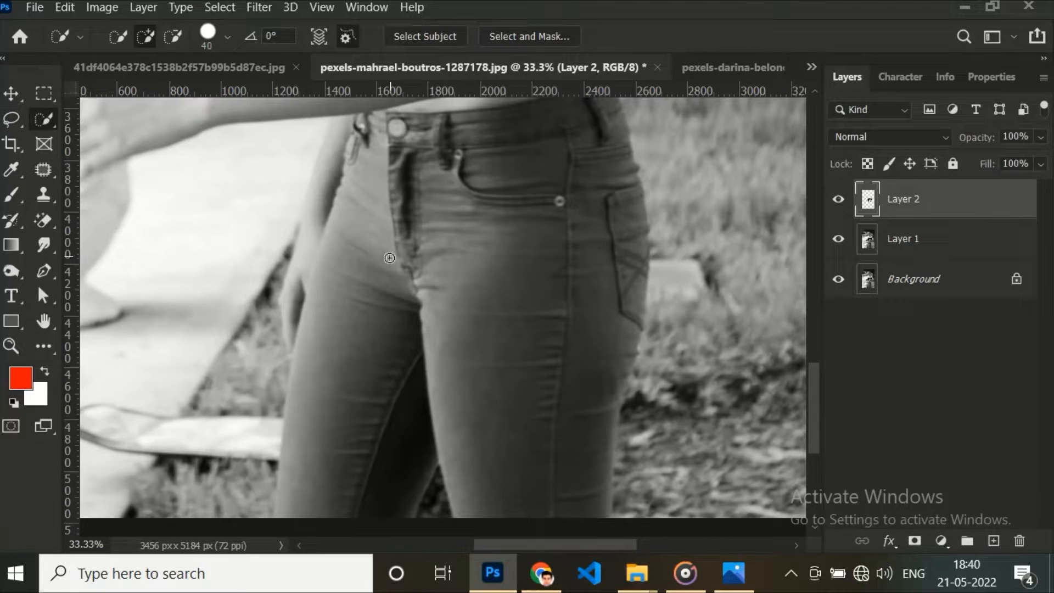
left_click(15, 118)
mouse_move(310, 301)
left_mouse_down()
mouse_move(583, 106)
mouse_move(641, 435)
mouse_move(494, 530)
left_mouse_up()
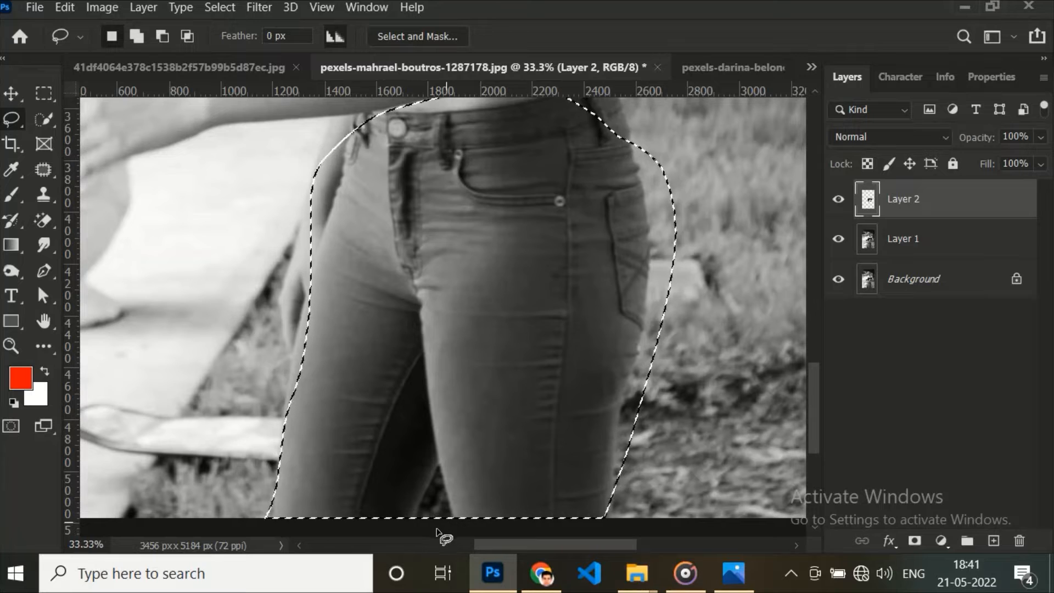
Subtract the triangular background gap between the legs from the jeans selection, following both inner leg edges.
key("ctrl+plus")
key("ctrl+plus")
left_click_drag(500, 261, 543, 115)
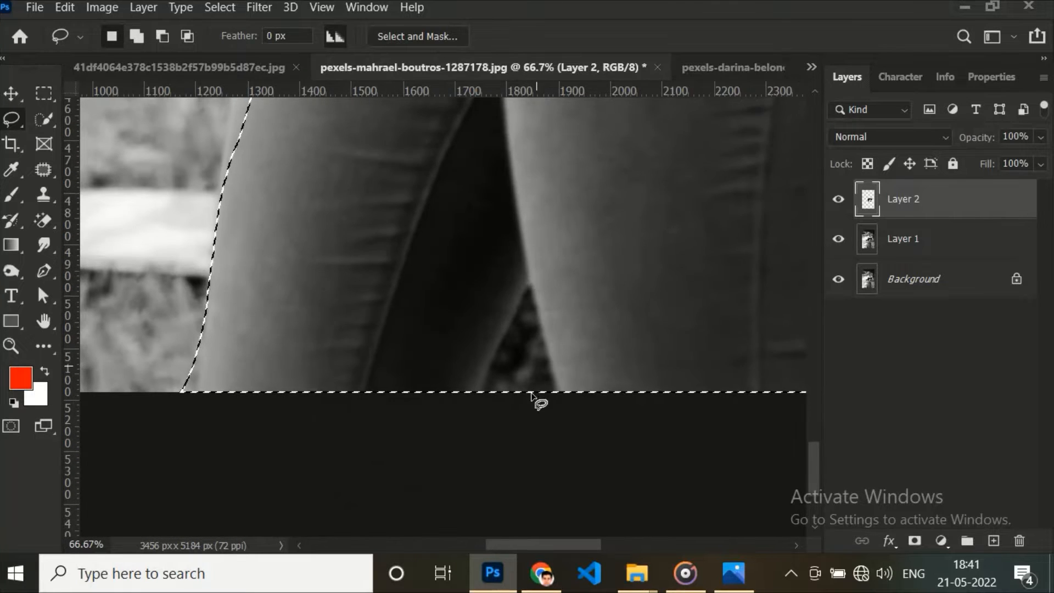
mouse_move(555, 390)
left_mouse_down()
mouse_move(499, 377)
mouse_move(527, 402)
left_mouse_up()
left_click_drag(483, 365, 513, 436)
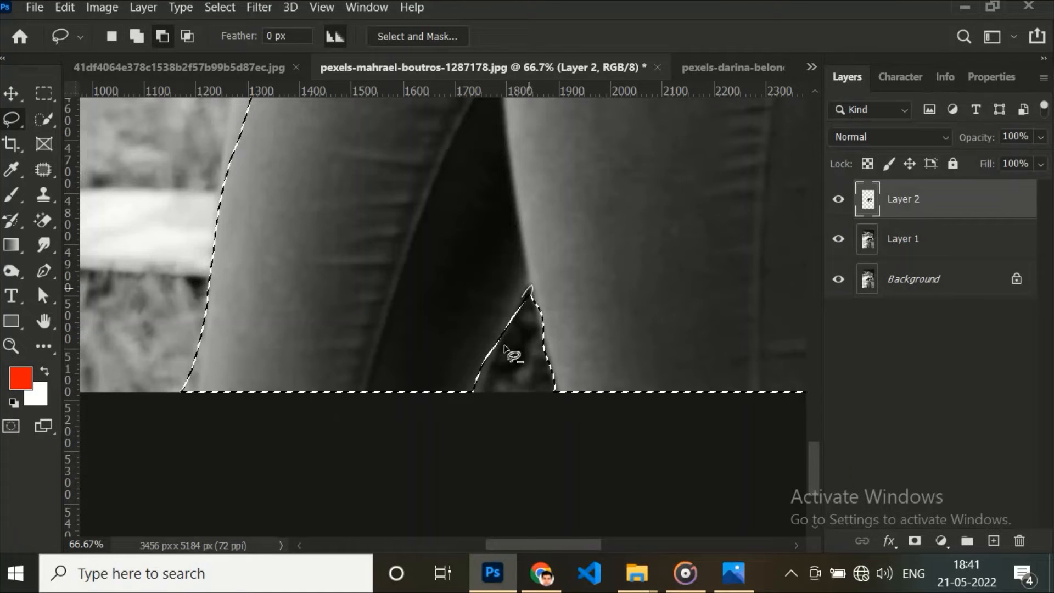
mouse_move(533, 292)
left_mouse_down()
mouse_move(488, 405)
mouse_move(533, 332)
left_mouse_up()
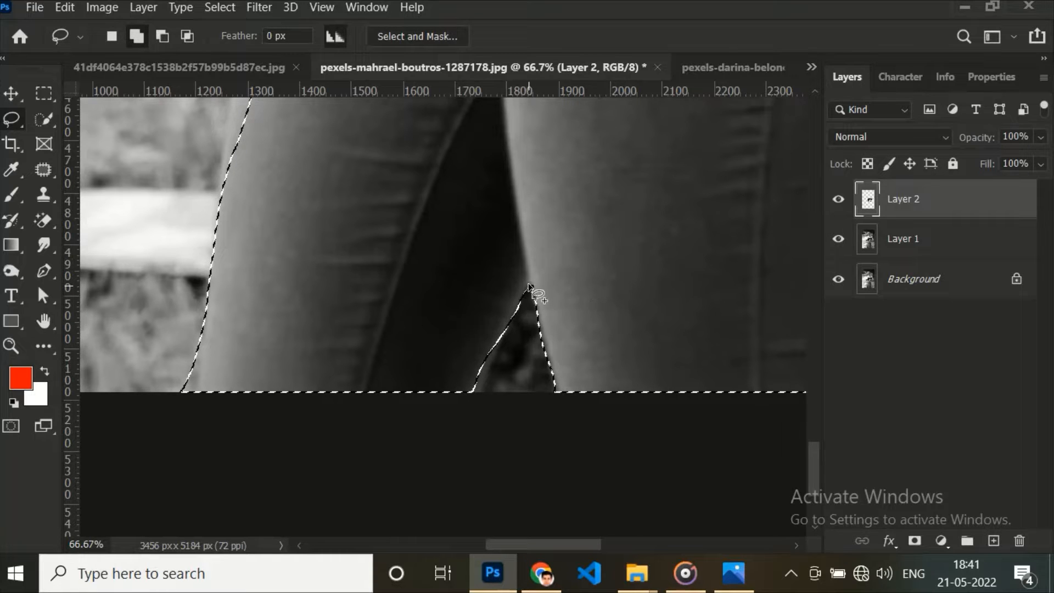
mouse_move(501, 335)
left_mouse_down()
mouse_move(493, 373)
mouse_move(288, 390)
mouse_move(498, 337)
left_mouse_up()
Trim the background strip beside the outer edge of the far leg from the selection, near the image's lower edge.
mouse_move(201, 346)
left_mouse_down()
mouse_move(188, 416)
mouse_move(200, 347)
left_mouse_up()
left_click_drag(207, 312, 202, 357)
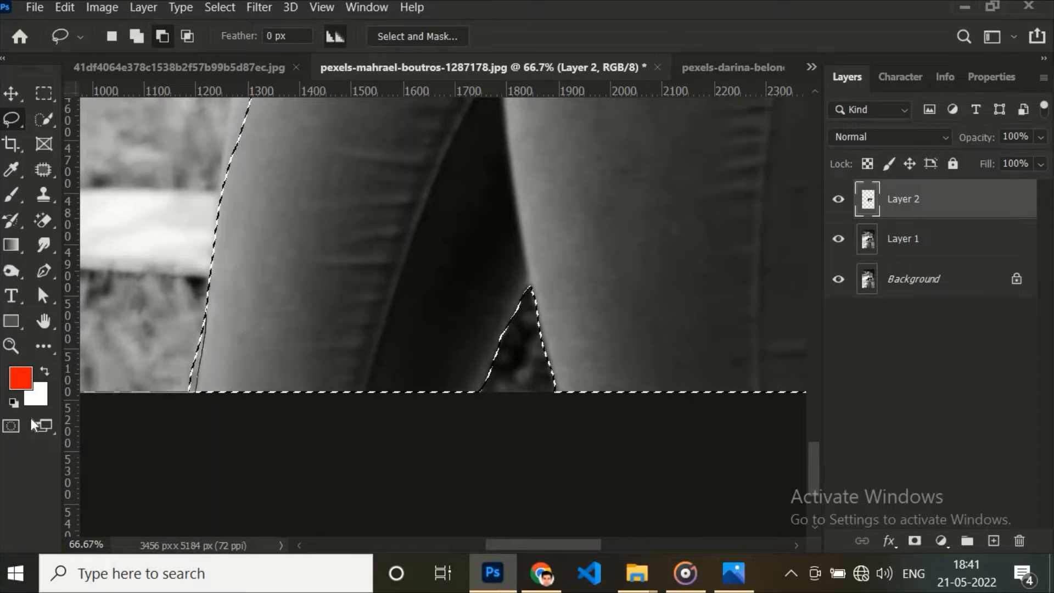
left_click_drag(31, 418, 206, 314)
Extend the jeans selection to the outer thigh edge of the far leg, following the fabric beside the hanging hand.
left_click_drag(324, 114, 314, 411)
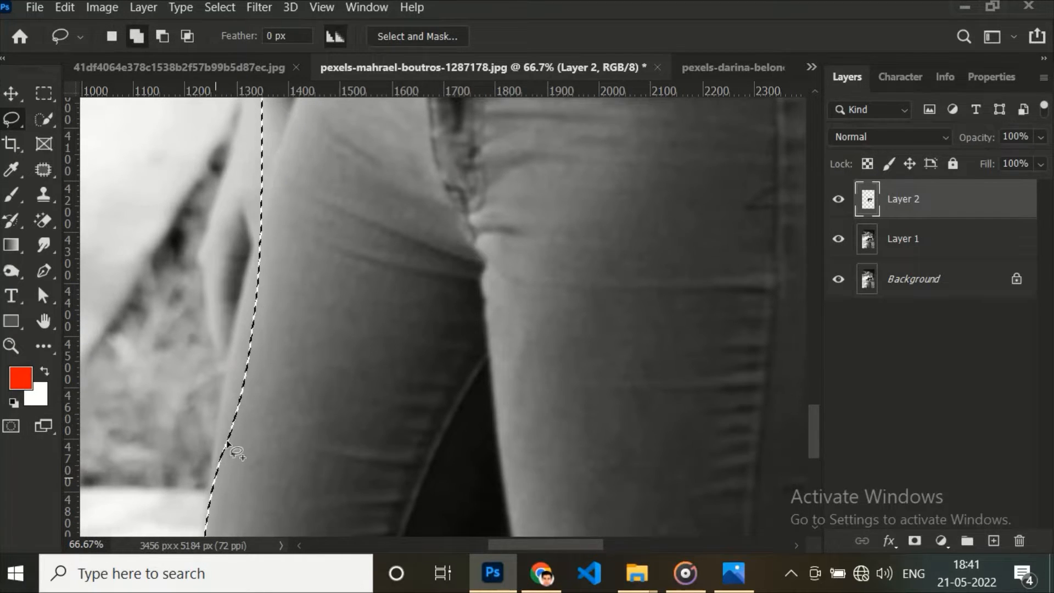
mouse_move(228, 444)
left_mouse_down()
mouse_move(255, 339)
mouse_move(323, 424)
left_mouse_up()
mouse_move(291, 245)
left_mouse_down()
mouse_move(218, 508)
mouse_move(250, 401)
mouse_move(215, 490)
mouse_move(226, 445)
left_mouse_up()
left_click_drag(318, 331, 317, 390)
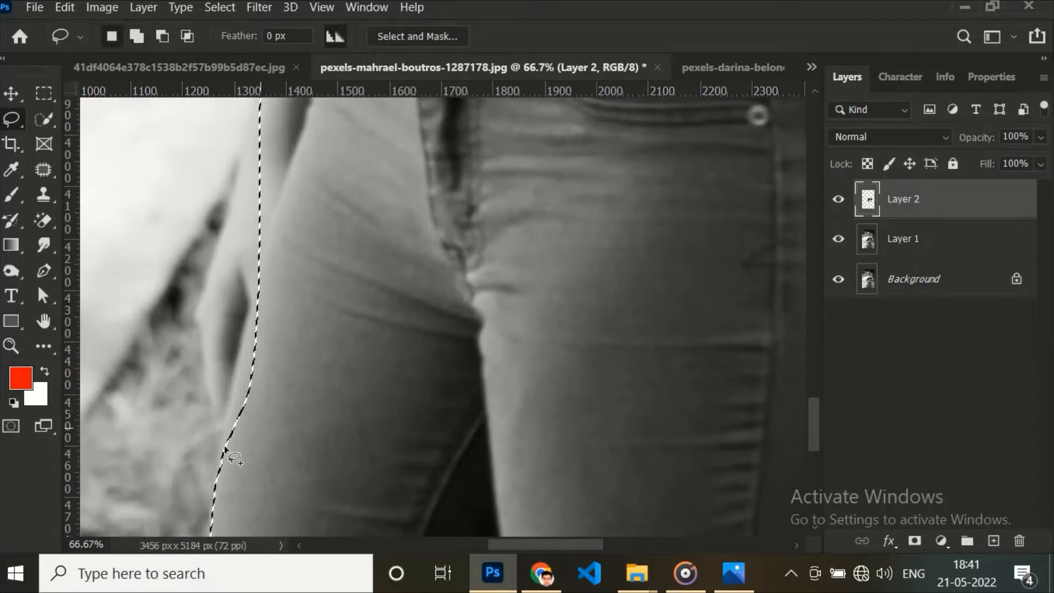
left_click_drag(226, 443, 240, 354)
left_click_drag(257, 457, 253, 453)
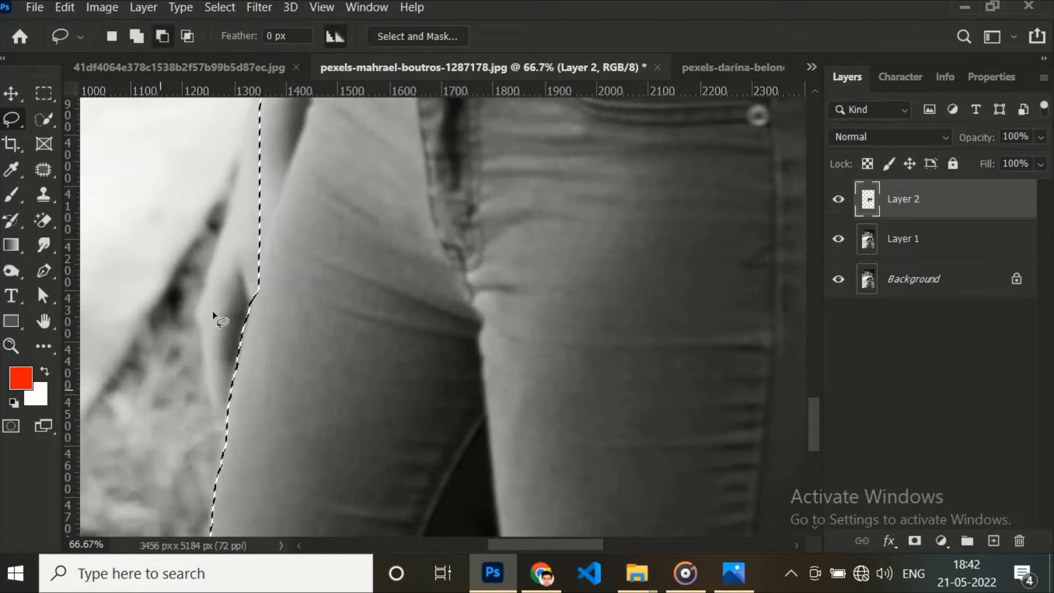
Subtract the hanging arm and hand from the selection along the hip, fitting it to the jeans' edge below the waistband.
left_click_drag(305, 221, 286, 400)
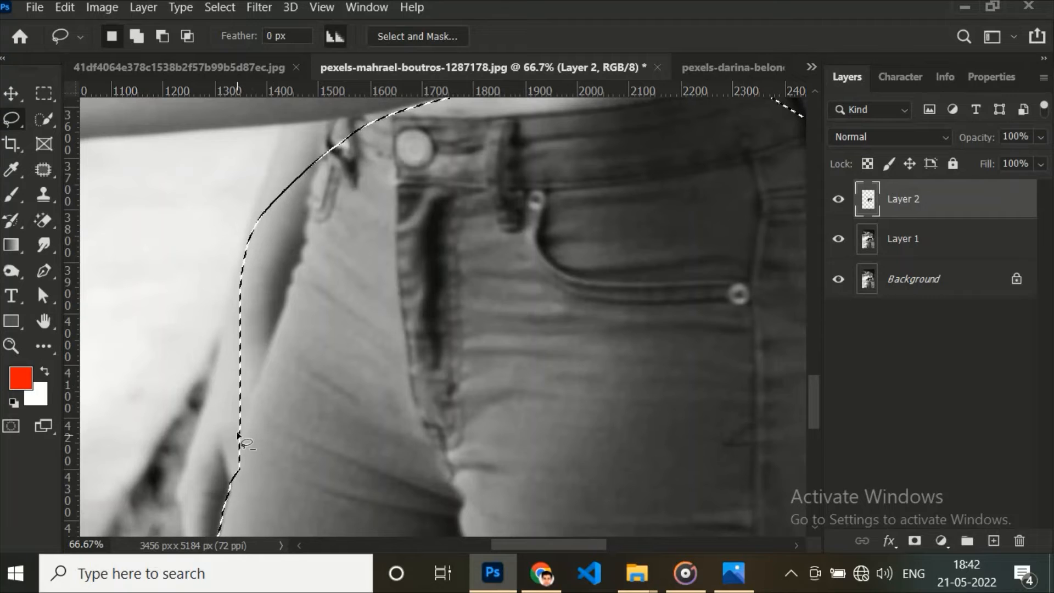
mouse_move(240, 432)
left_mouse_down()
mouse_move(277, 334)
mouse_move(291, 137)
left_mouse_up()
left_click_drag(286, 297, 144, 274)
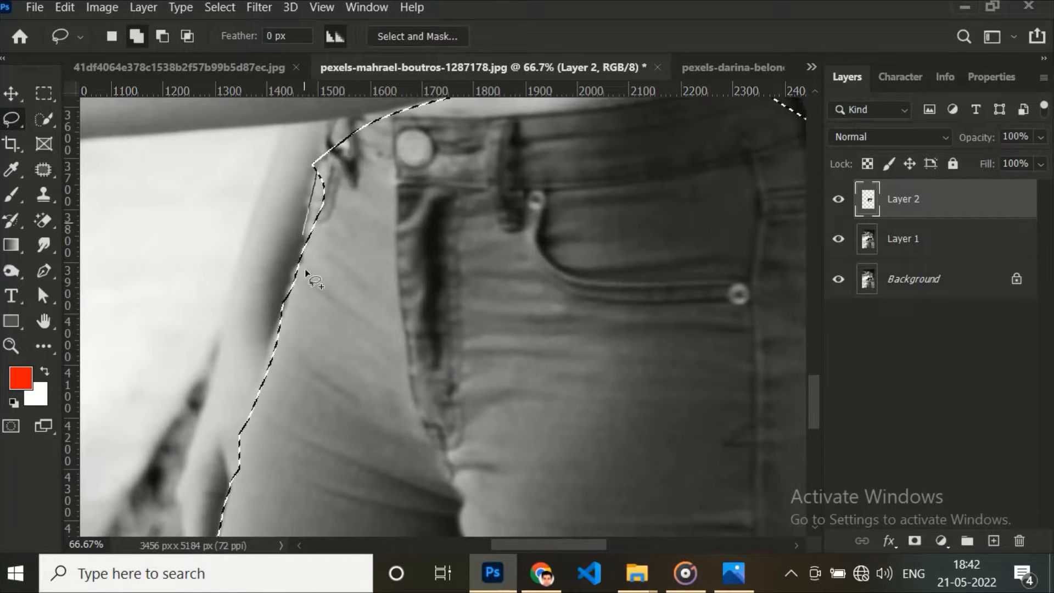
mouse_move(297, 267)
left_mouse_down()
mouse_move(301, 294)
mouse_move(289, 282)
mouse_move(260, 391)
left_mouse_up()
mouse_move(285, 429)
left_mouse_down()
mouse_move(328, 288)
mouse_move(314, 356)
mouse_move(329, 296)
mouse_move(318, 312)
left_mouse_up()
left_click_drag(349, 250, 304, 479)
left_click_drag(330, 378, 307, 433)
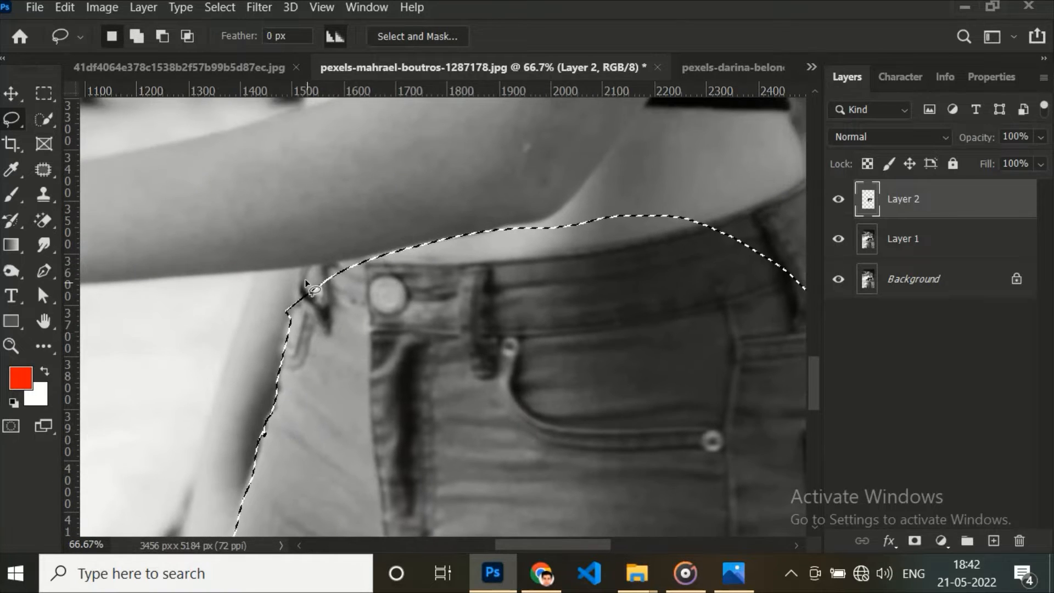
Add the waistband corner with the belt loop below the forearm to the selection and smooth its outline.
key("ctrl+plus")
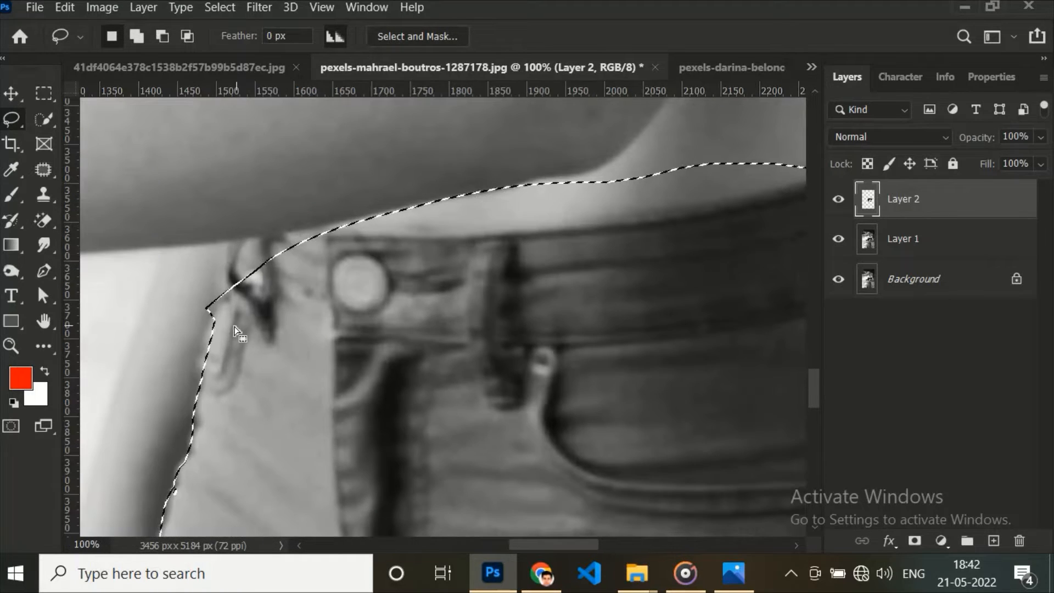
mouse_move(226, 278)
left_mouse_down()
mouse_move(229, 243)
mouse_move(273, 231)
left_mouse_up()
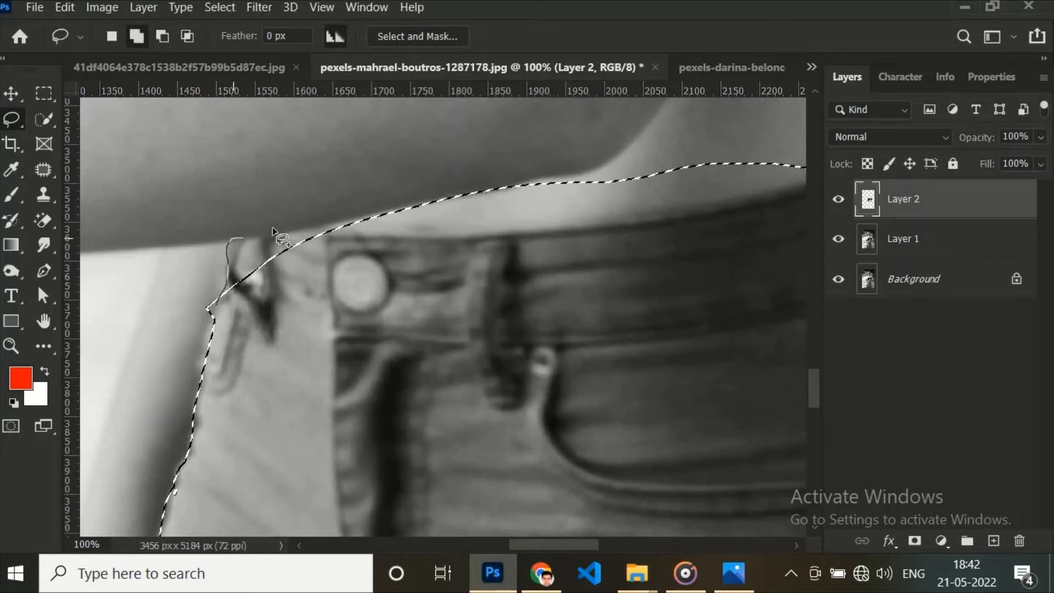
left_click_drag(292, 350, 295, 346)
key("alt")
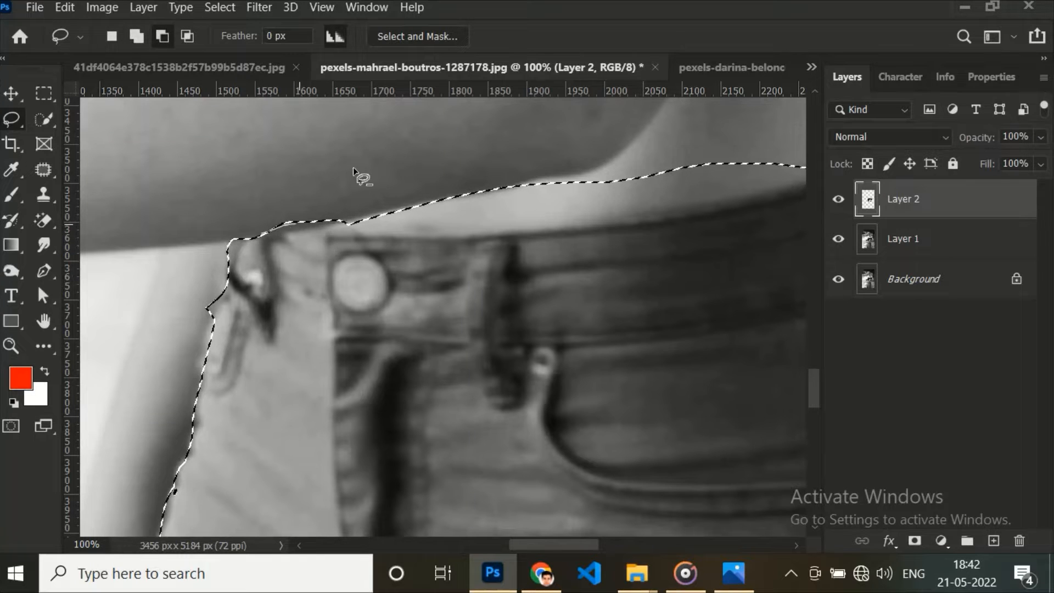
left_click_drag(261, 235, 330, 220)
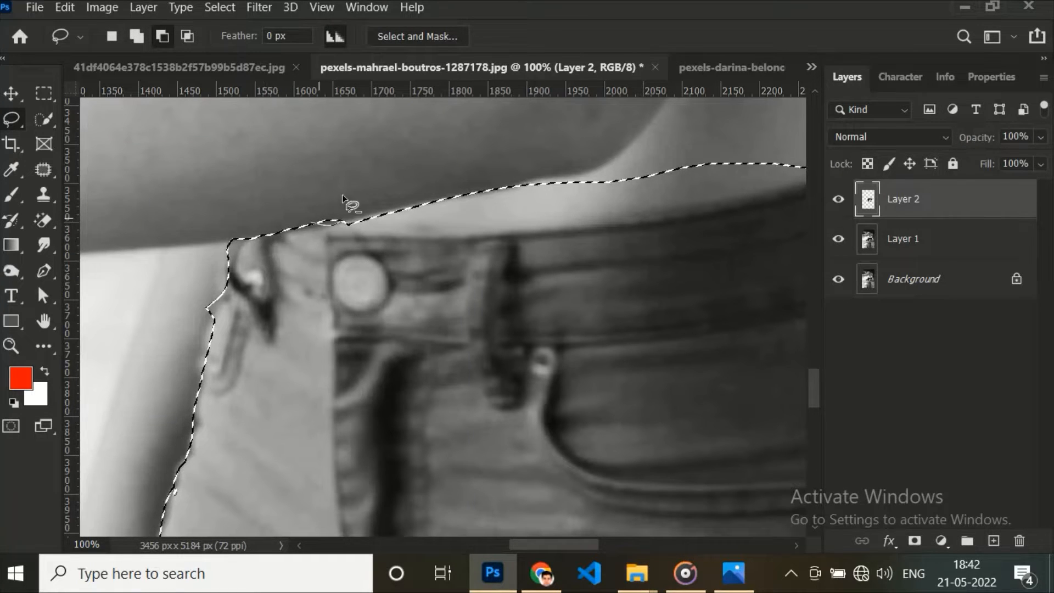
key("shift")
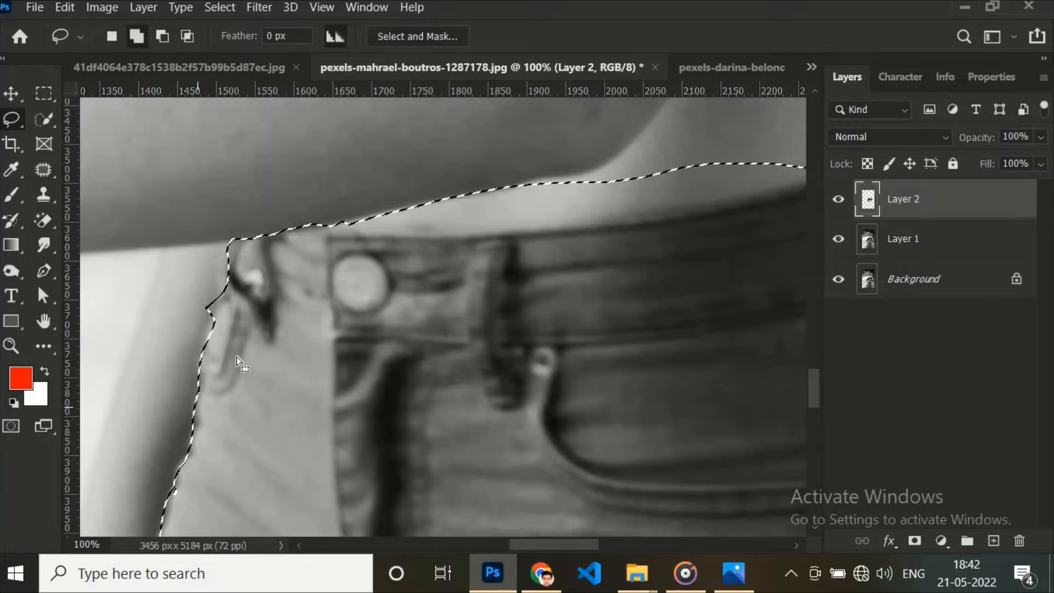
key("alt")
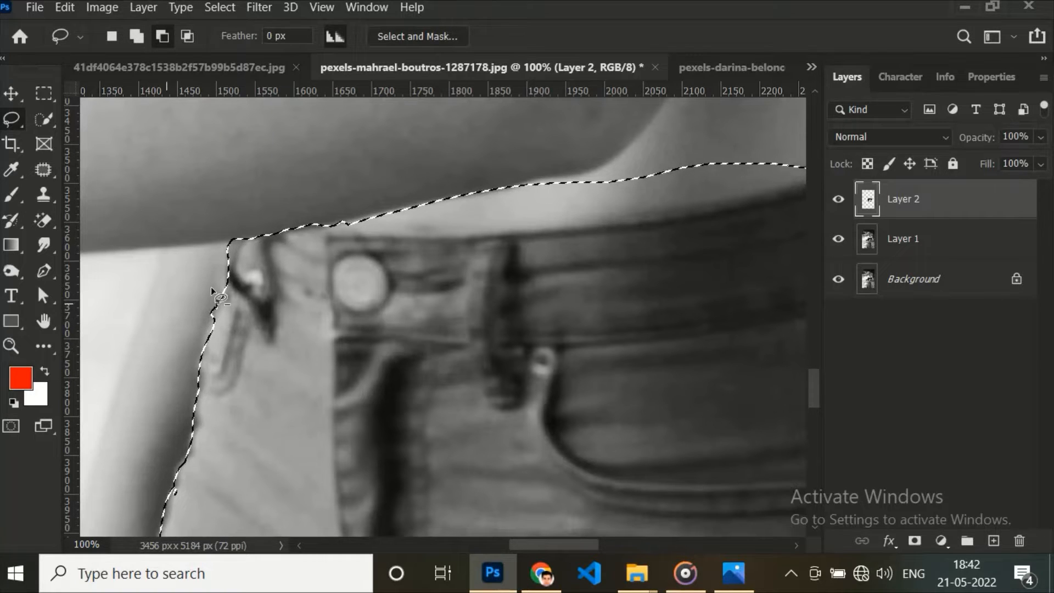
mouse_move(219, 297)
left_mouse_down()
mouse_move(230, 247)
mouse_move(218, 297)
left_mouse_up()
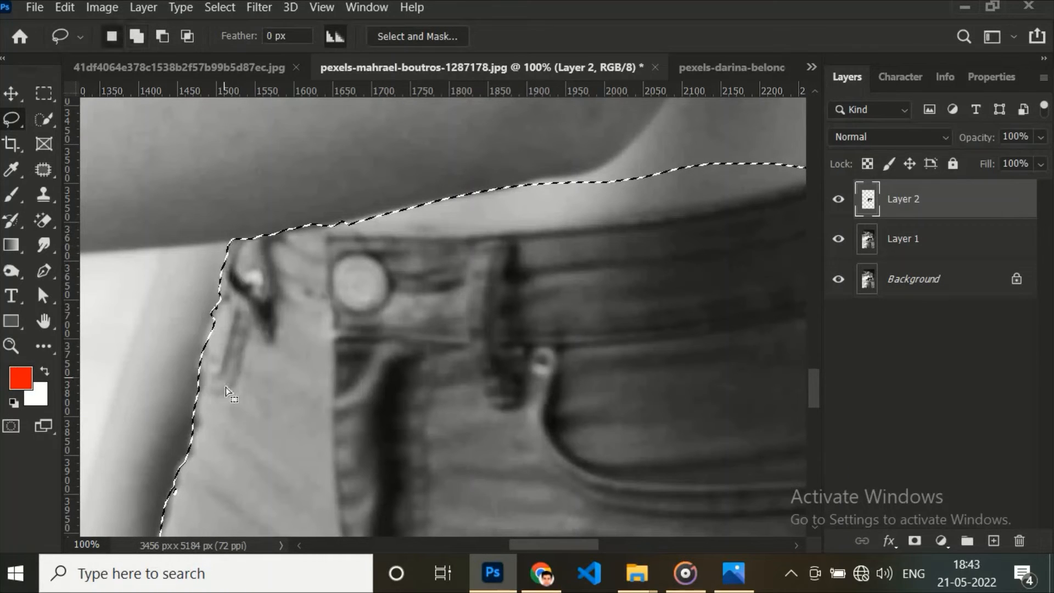
Subtract the bare midriff above the waistband from the jeans selection, following the waistband's upper edge from the button past the belt loop.
left_click_drag(429, 284, 316, 287)
key("alt")
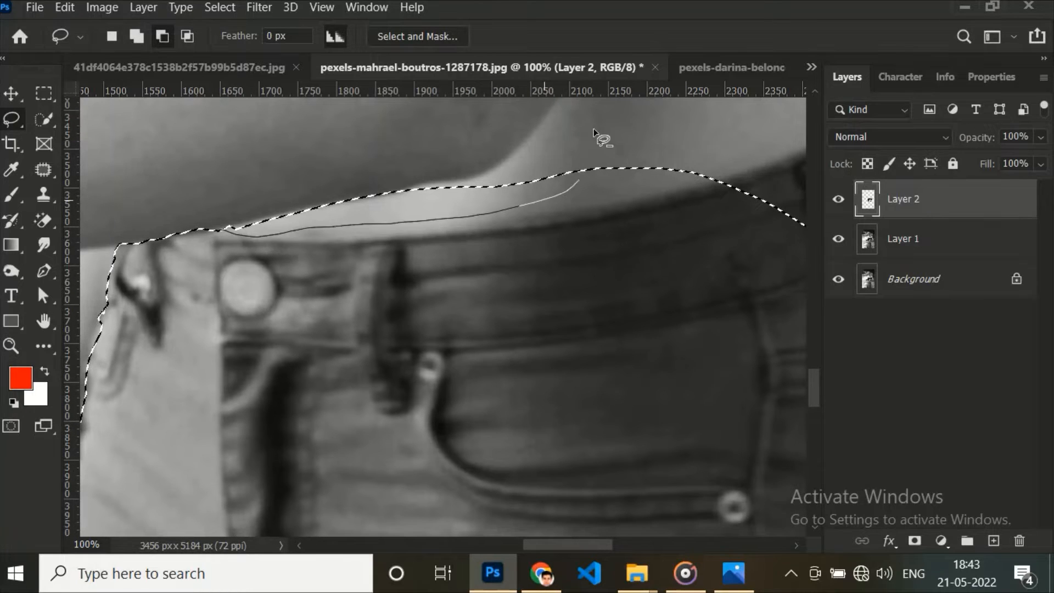
left_click_drag(594, 128, 592, 132)
left_click_drag(583, 201, 656, 166)
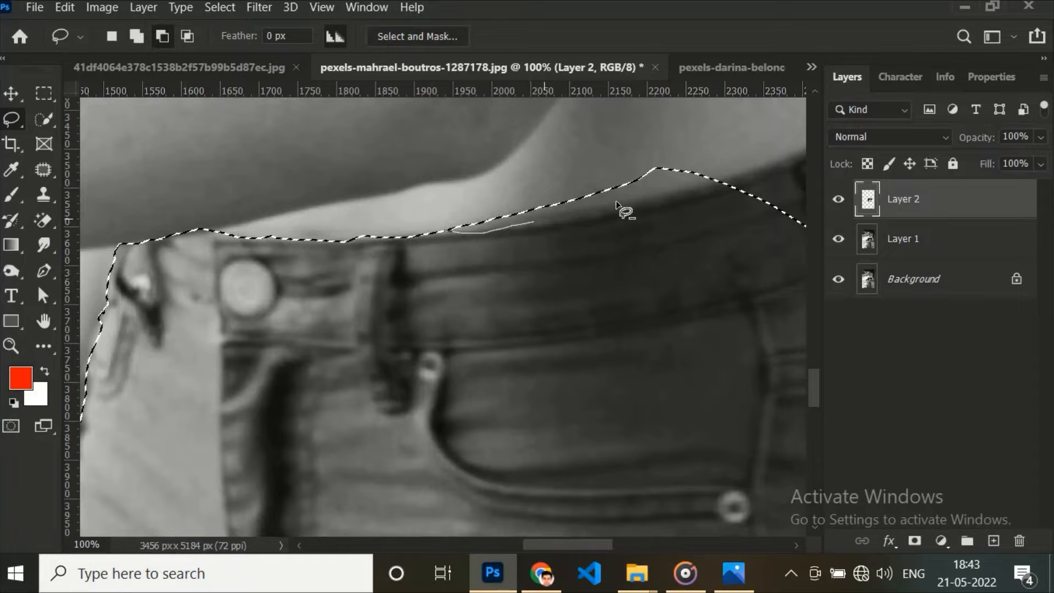
left_click_drag(618, 208, 343, 268)
mouse_move(545, 224)
left_mouse_down()
mouse_move(721, 172)
mouse_move(211, 208)
left_mouse_up()
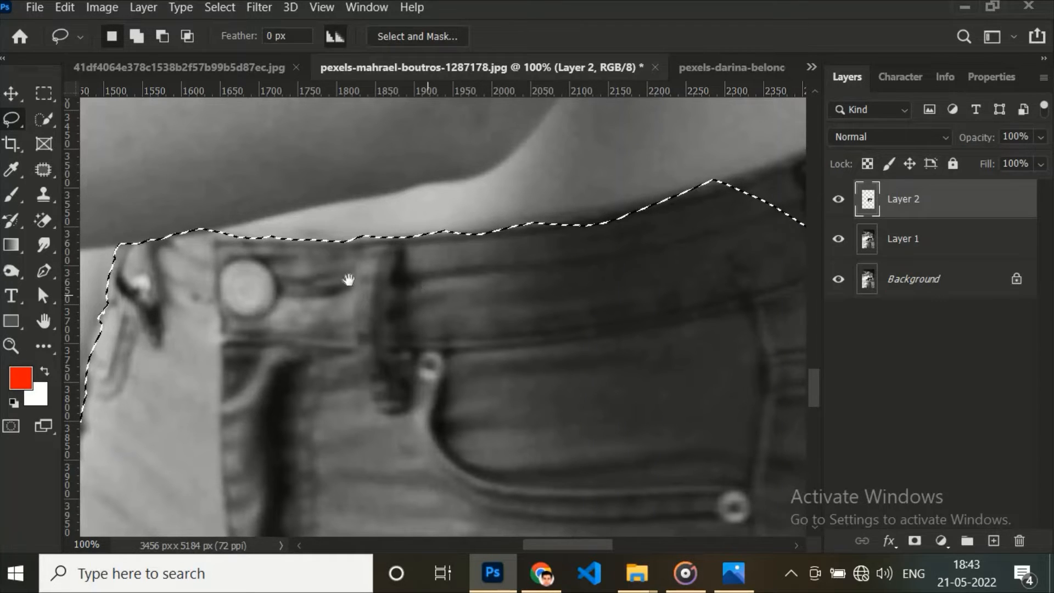
Add the missed slivers along the middle of the waistband's upper edge to the selection.
scroll(348, 278, "right", 5)
mouse_move(386, 211)
left_mouse_down()
mouse_move(329, 249)
mouse_move(402, 203)
mouse_move(169, 266)
mouse_move(290, 229)
left_mouse_up()
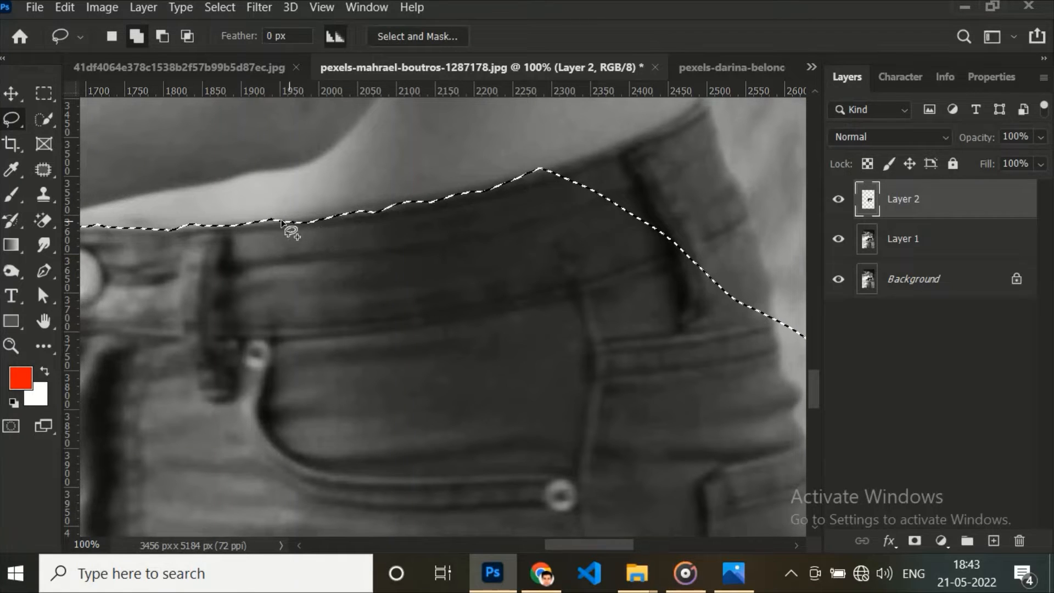
left_click_drag(358, 216, 405, 203)
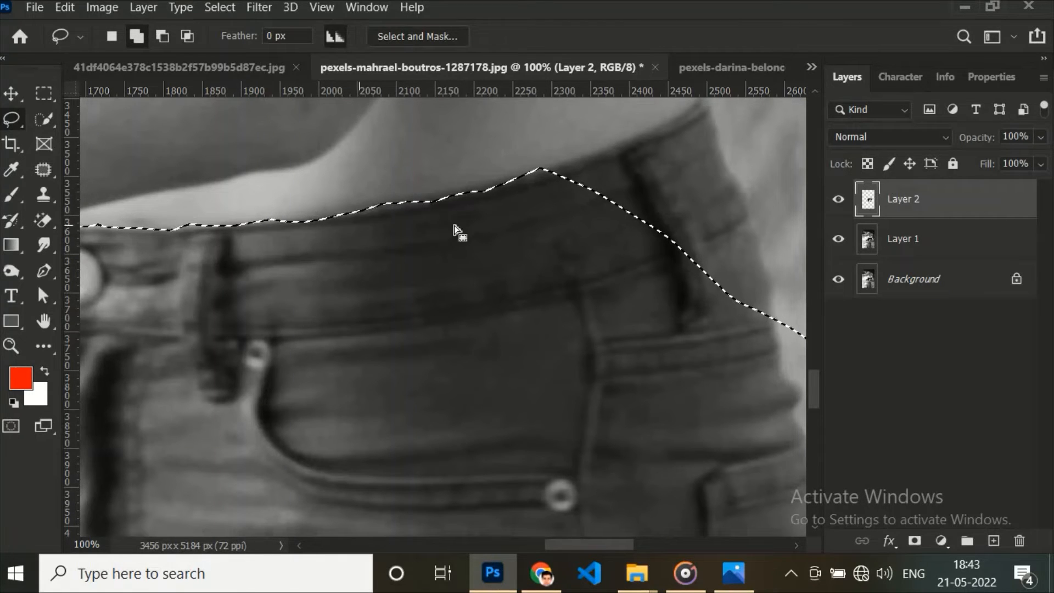
left_click_drag(365, 271, 116, 313)
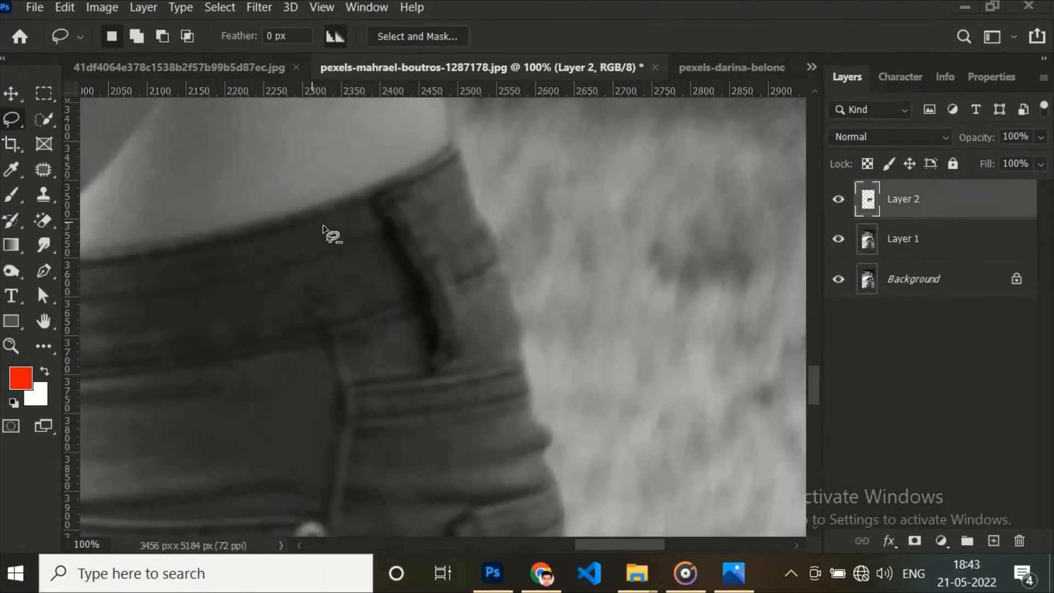
Extend the selection over the waistband's back corner and down the outer hip edge beside the rear belt loop.
mouse_move(313, 216)
left_mouse_down()
mouse_move(435, 159)
mouse_move(483, 230)
left_mouse_up()
left_click_drag(222, 450, 247, 447)
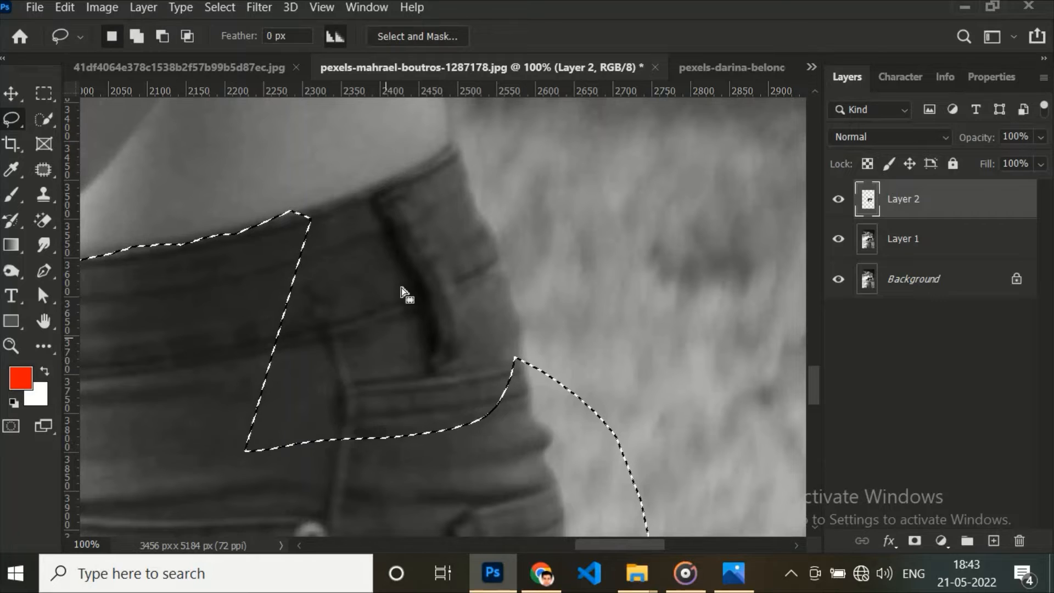
key("ctrl+z")
mouse_move(484, 245)
left_mouse_down()
mouse_move(311, 430)
mouse_move(370, 228)
left_mouse_up()
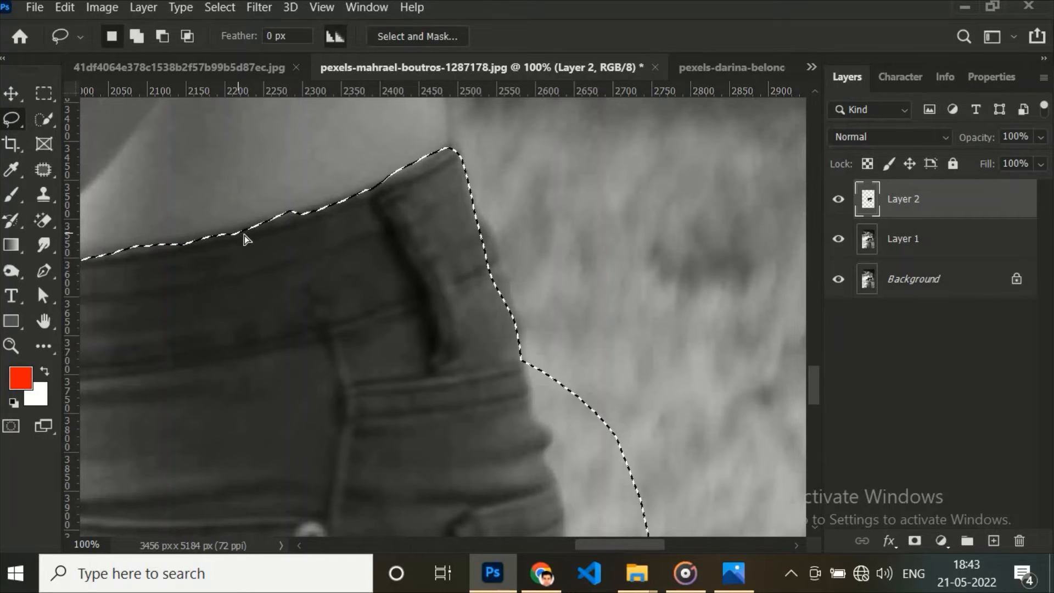
Smooth the selection outline along the waistband's upper edge up to its back corner.
left_click_drag(245, 236, 278, 232)
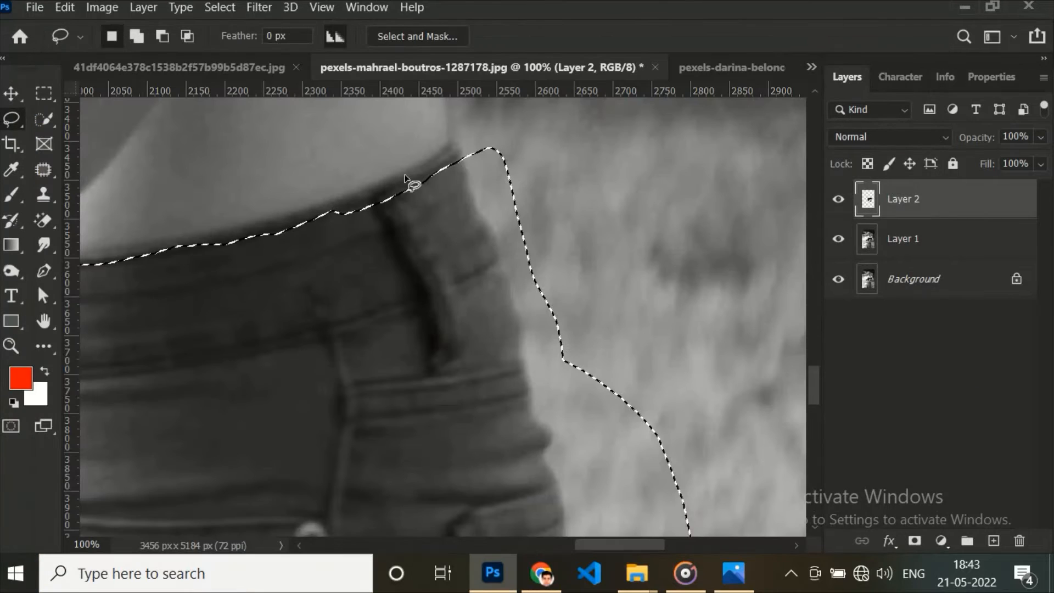
left_click_drag(412, 177, 348, 212)
left_click_drag(185, 265, 433, 245)
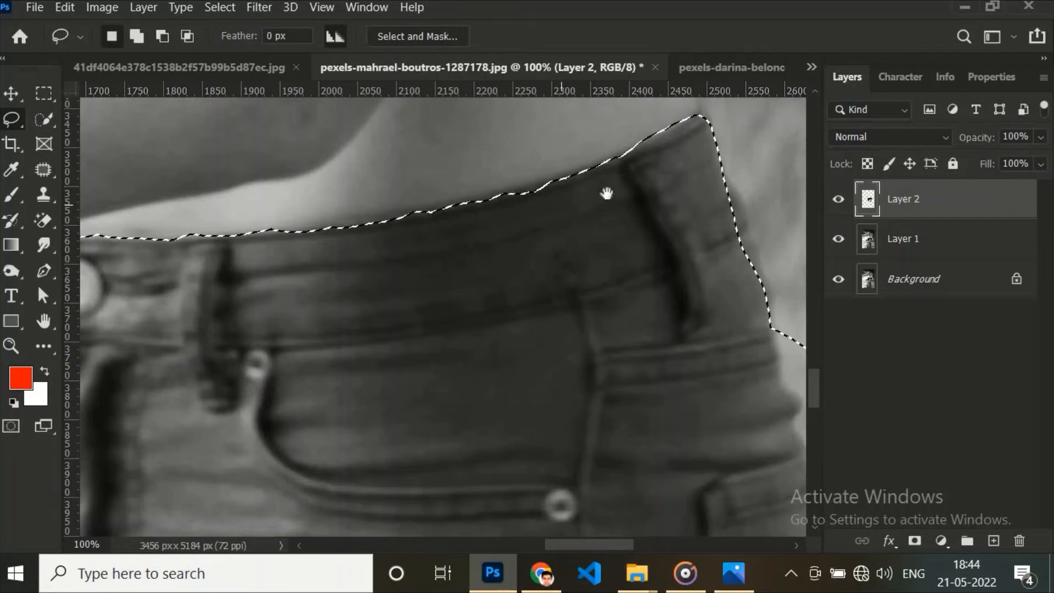
left_click_drag(608, 188, 220, 238)
mouse_move(316, 175)
left_mouse_down()
mouse_move(254, 205)
mouse_move(330, 146)
mouse_move(310, 157)
left_mouse_up()
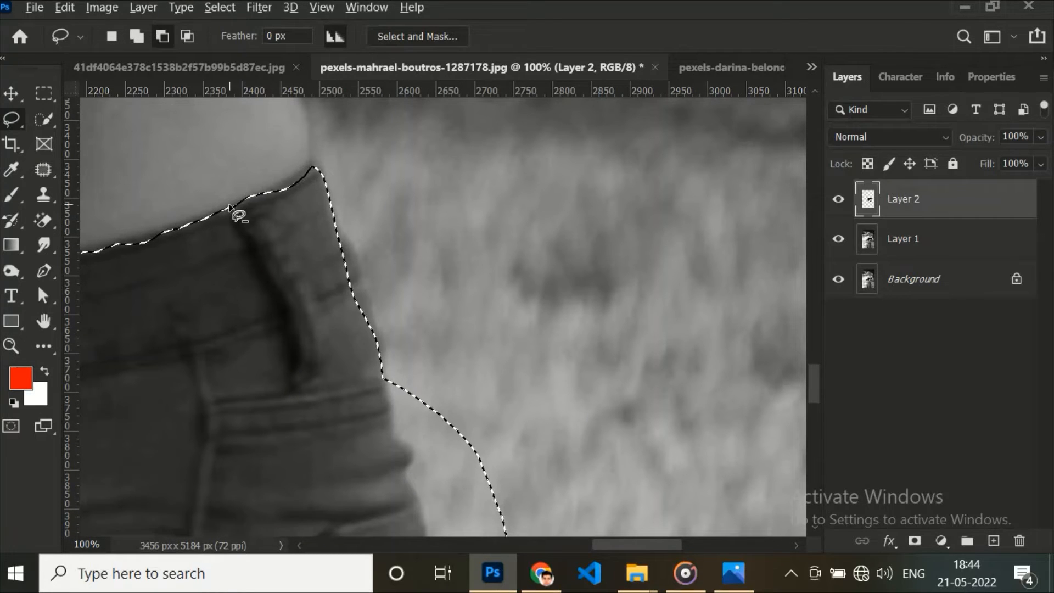
key("shift")
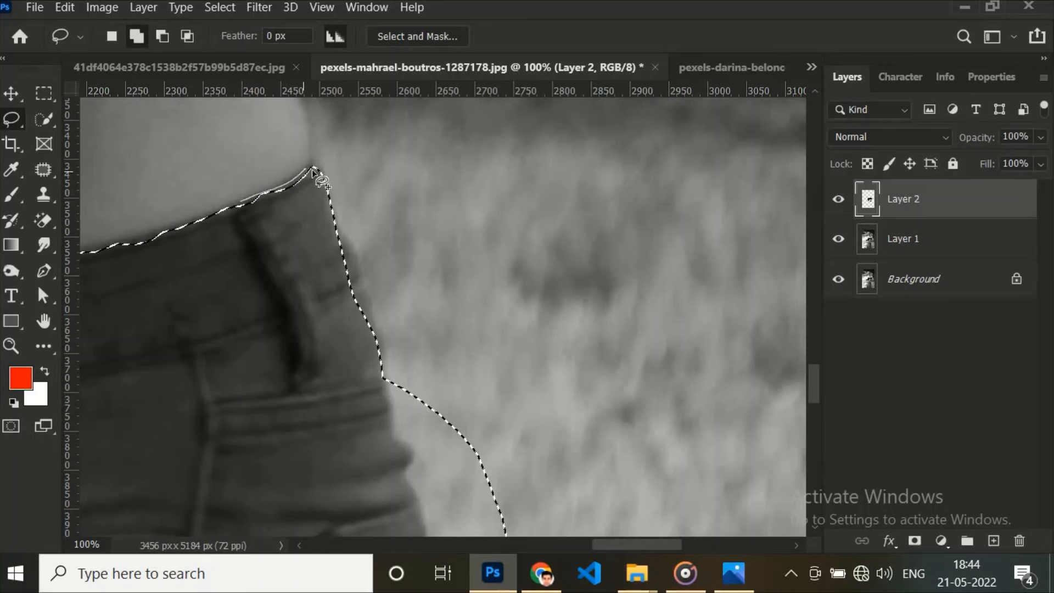
left_click_drag(299, 252, 280, 208)
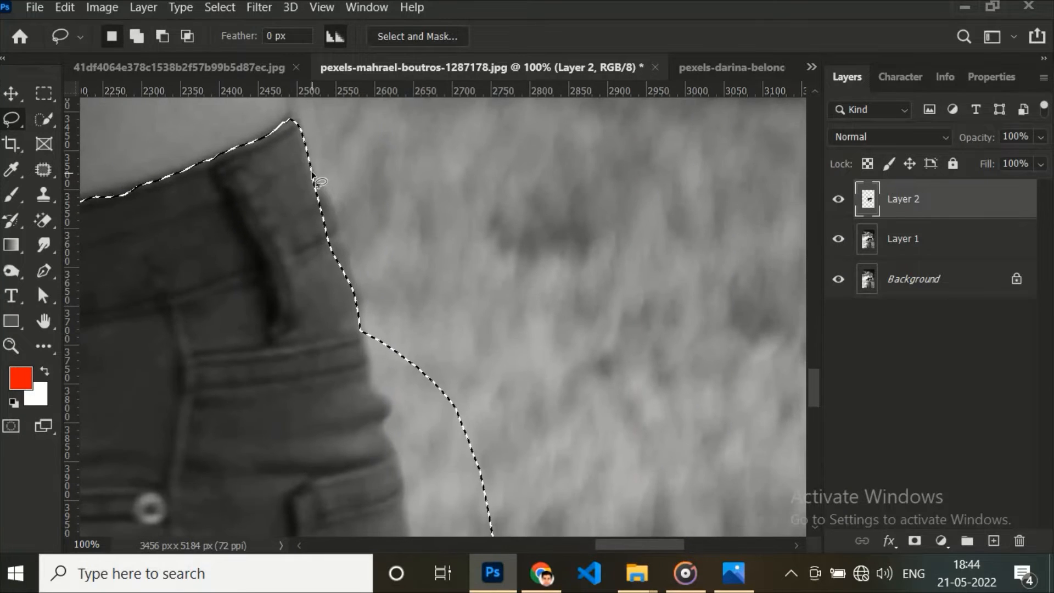
Add the strip of fabric along the outer hip, just below the waistband's back corner, to the selection.
key("super")
key("super")
left_click_drag(310, 167, 346, 269)
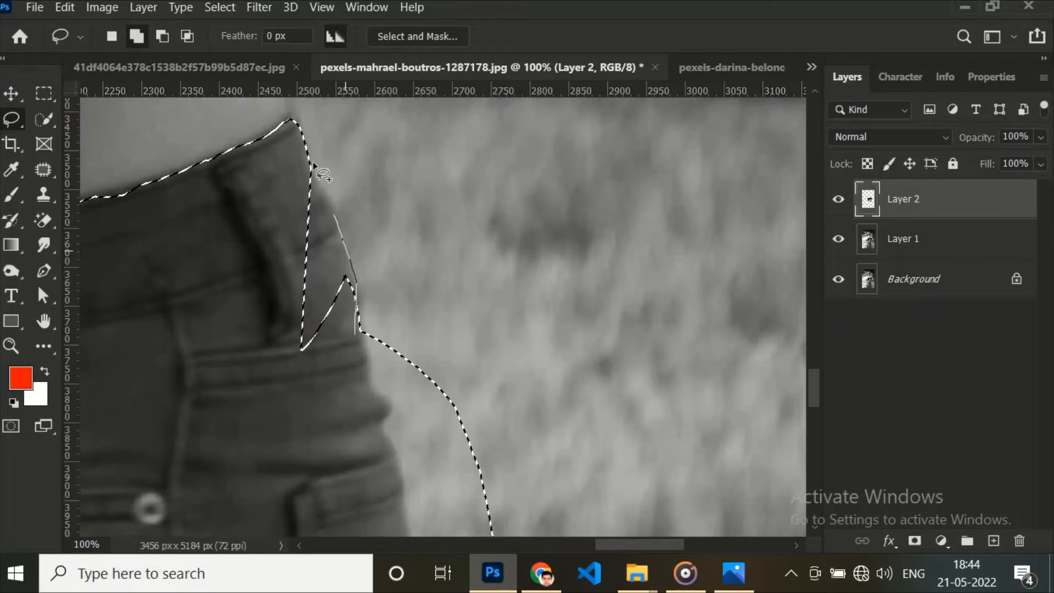
mouse_move(313, 165)
left_mouse_down()
mouse_move(363, 393)
mouse_move(348, 223)
mouse_move(368, 242)
left_mouse_up()
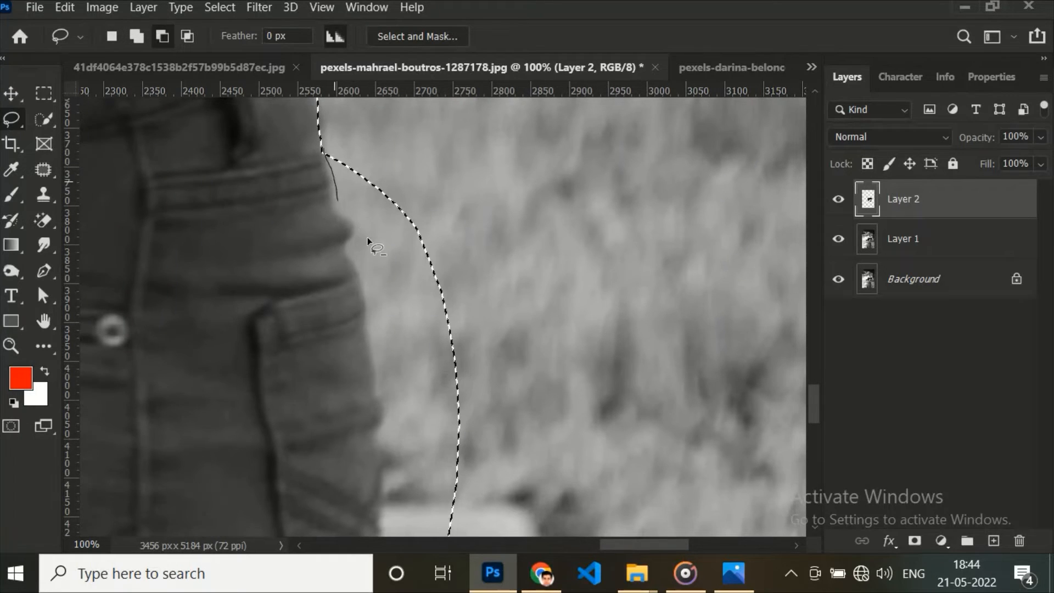
Subtract the background beside the hip and back pocket from the selection, following the jeans' outer edge.
left_click_drag(496, 548, 351, 159)
left_click_drag(433, 376, 447, 315)
left_click_drag(343, 104, 349, 144)
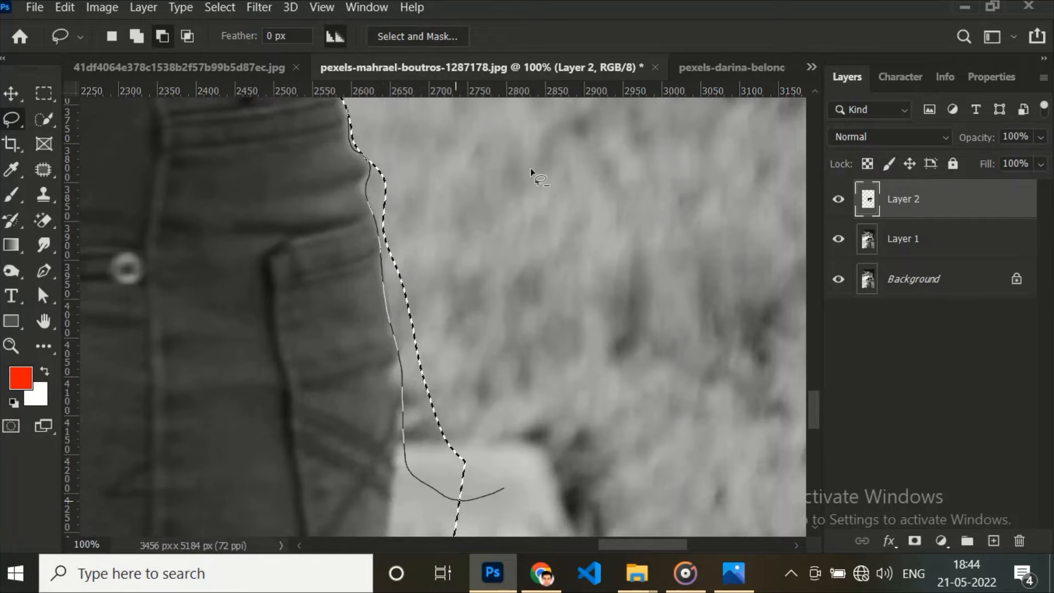
left_click_drag(531, 170, 384, 118)
mouse_move(407, 394)
left_mouse_down()
mouse_move(405, 260)
mouse_move(392, 361)
left_mouse_up()
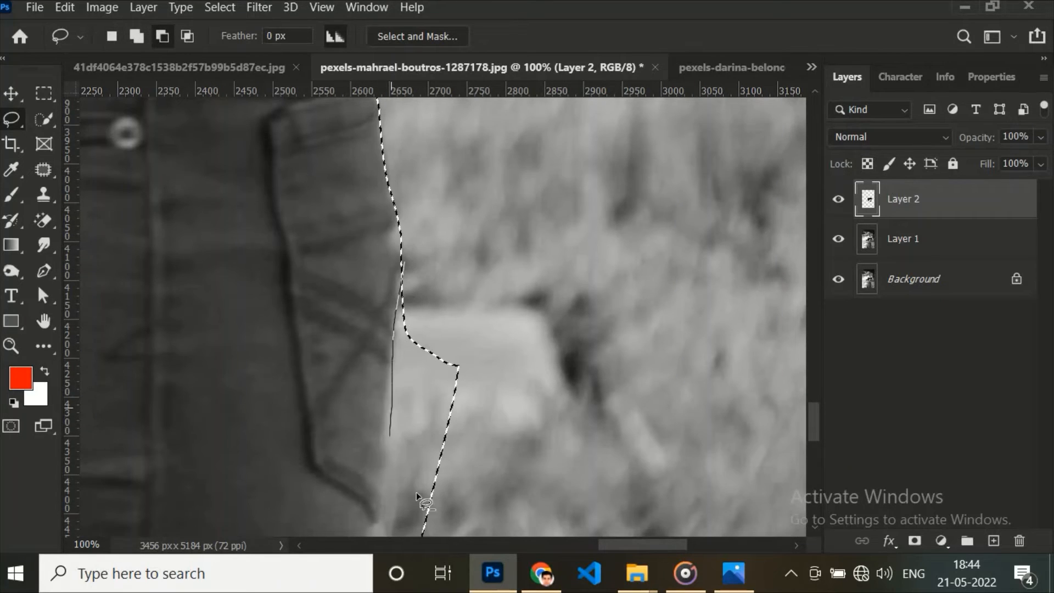
Subtract the grass beside the near leg from the selection, from below the back pocket to the image's lower edge.
left_click_drag(416, 492, 499, 247)
mouse_move(412, 446)
left_mouse_down()
mouse_move(451, 213)
mouse_move(401, 331)
left_mouse_up()
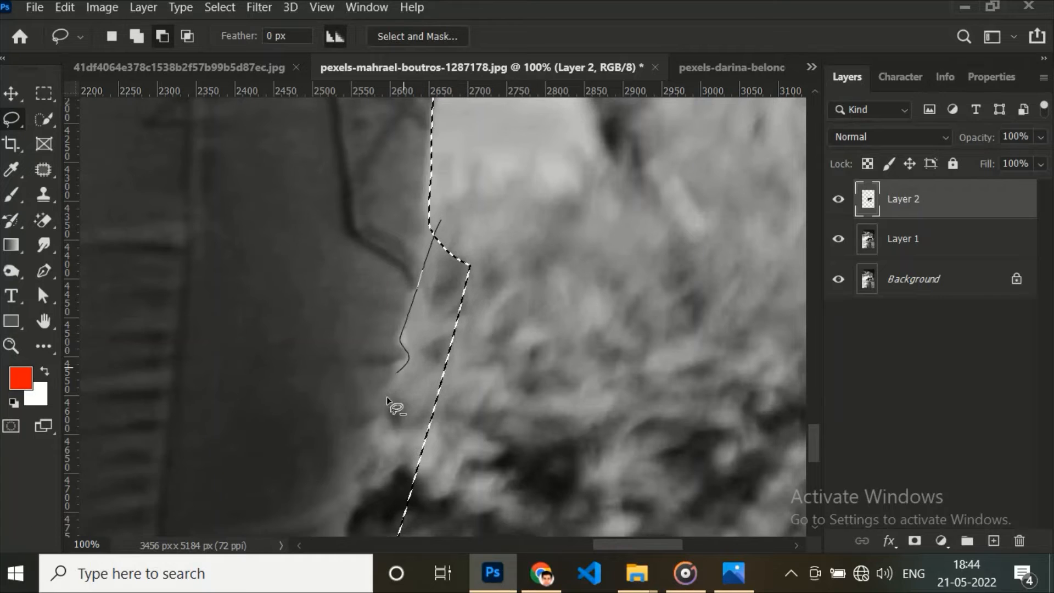
left_click_drag(536, 362, 483, 236)
left_click_drag(464, 432, 497, 151)
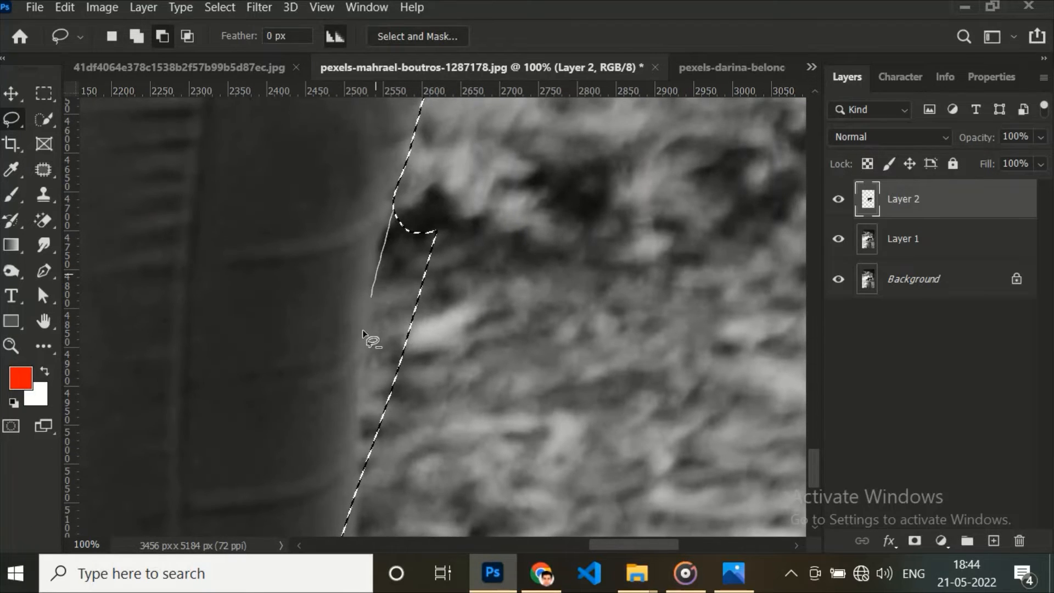
mouse_move(353, 514)
left_mouse_down()
mouse_move(483, 340)
mouse_move(471, 118)
left_mouse_up()
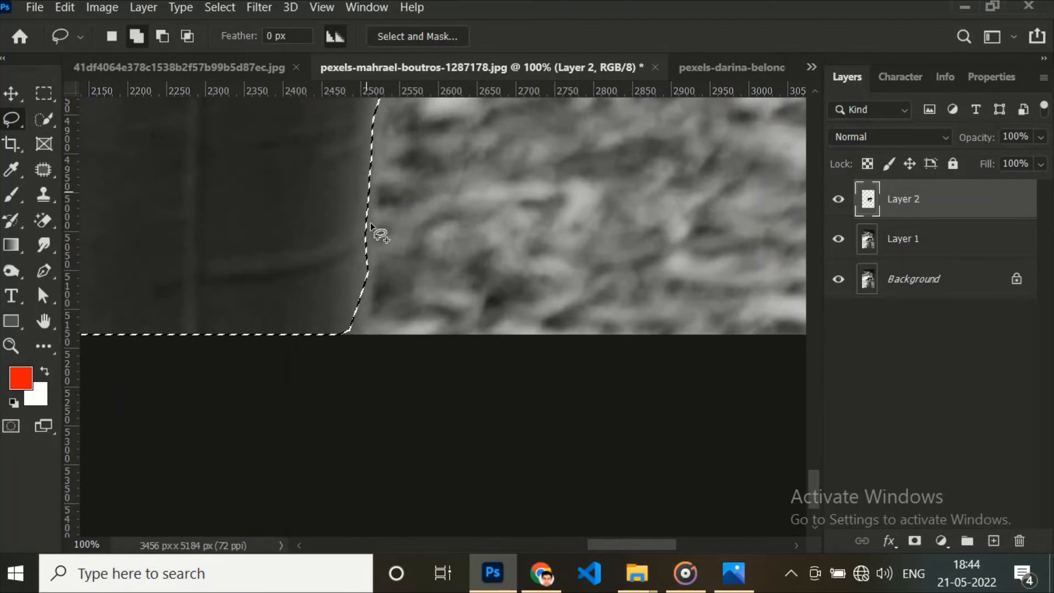
Add the missing sliver of the near leg's outer edge at the image's lower border to the selection.
left_click_drag(177, 381, 367, 198)
left_click_drag(314, 379, 394, 401)
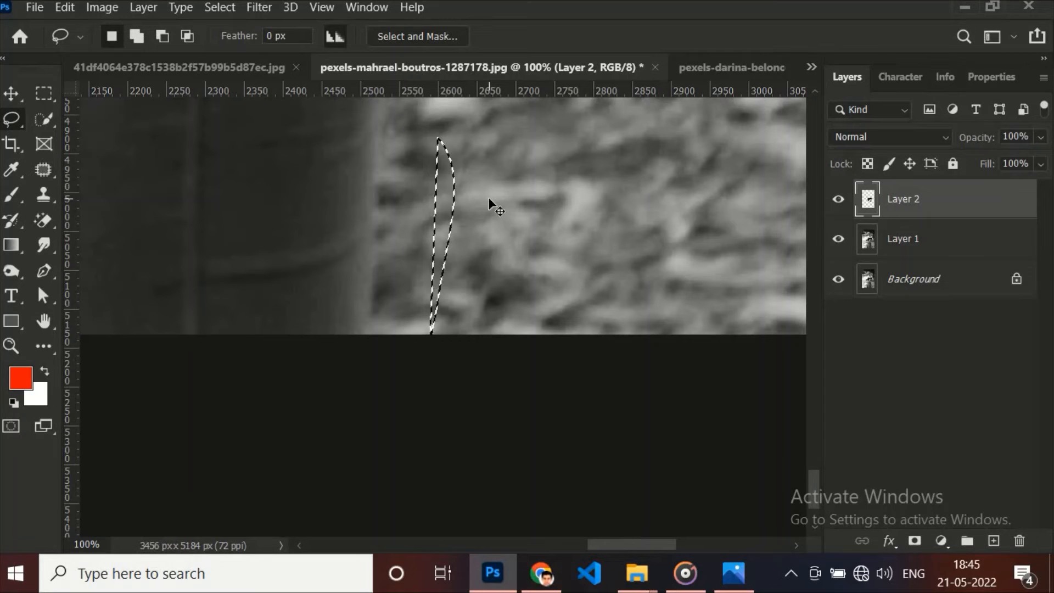
key("ctrl+minus")
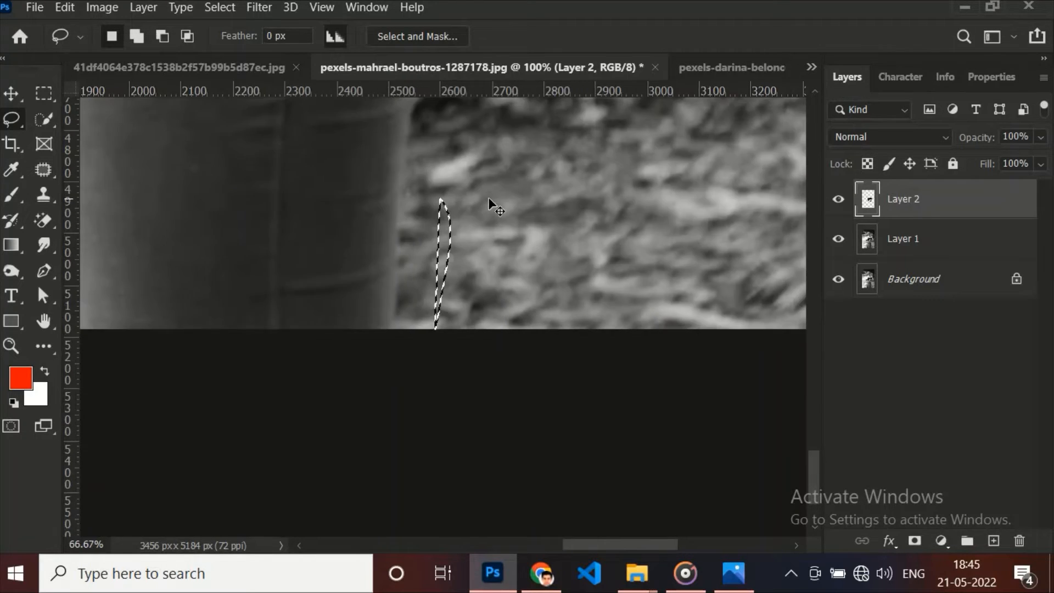
key("ctrl+minus")
key("ctrl+minus")
key("ctrl+plus")
key("ctrl+plus")
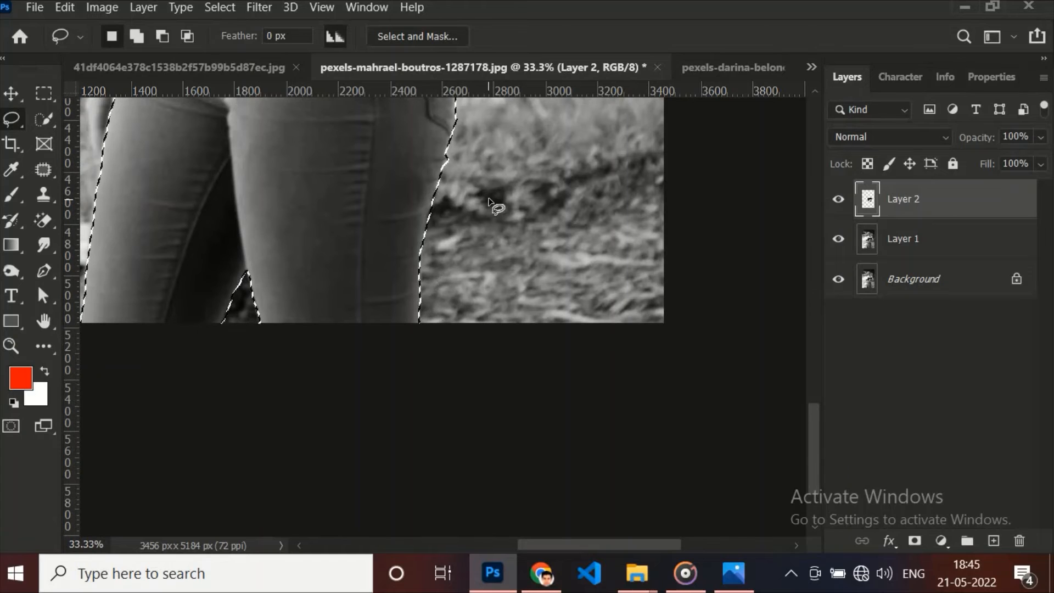
Refine the selection outline along the outer edge of the near leg below the back pocket.
scroll(479, 206, "up", 5)
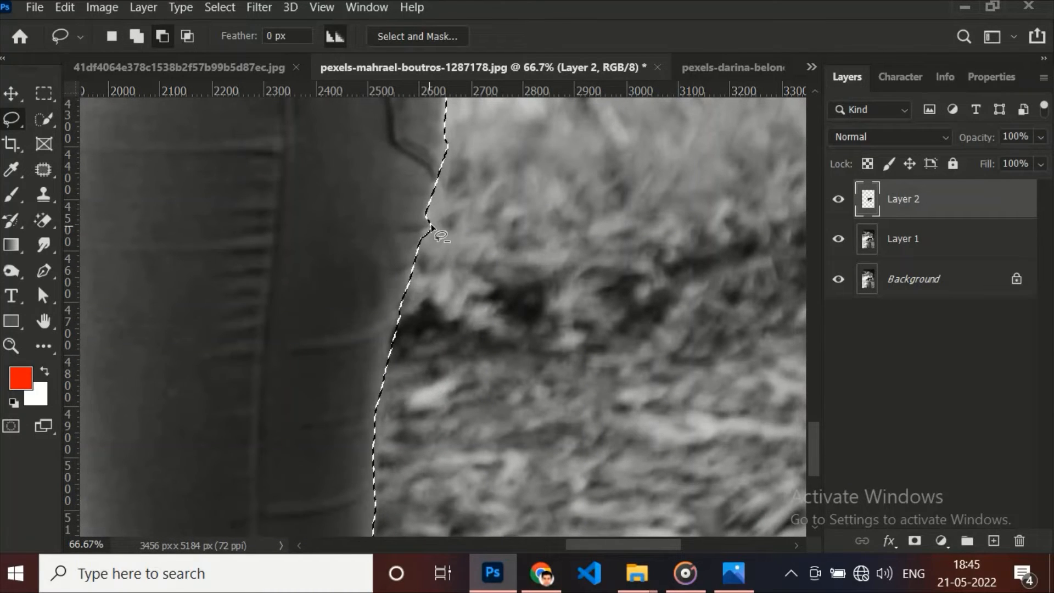
scroll(424, 241, "down", 3)
mouse_move(423, 241)
left_mouse_down()
mouse_move(427, 220)
mouse_move(377, 297)
left_mouse_up()
scroll(390, 296, "down", 1)
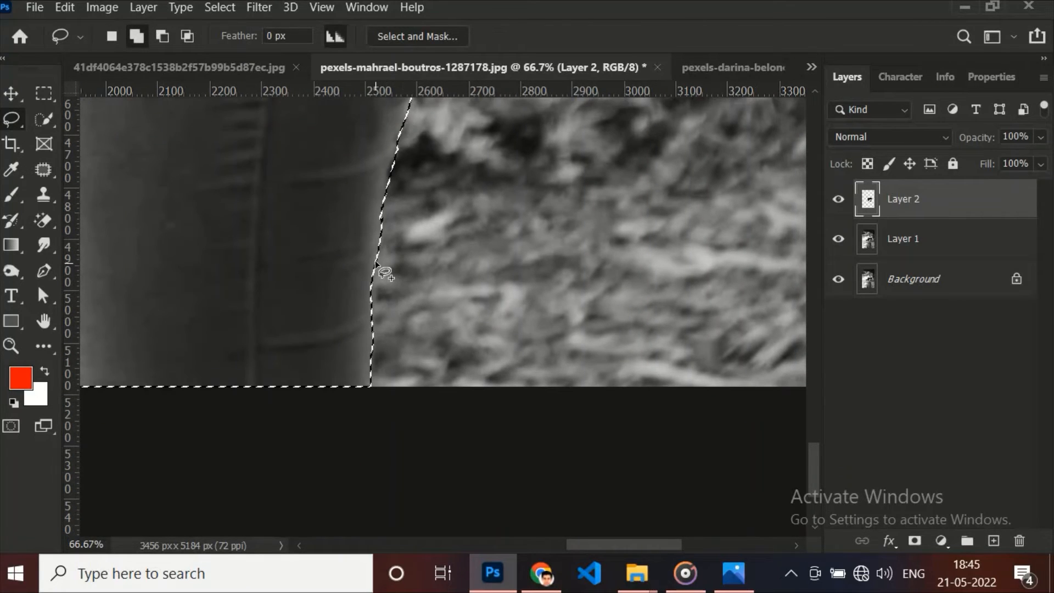
Copy the selected jeans from Layer 1 onto a new layer and fit the whole image in view.
scroll(475, 358, "up", 8)
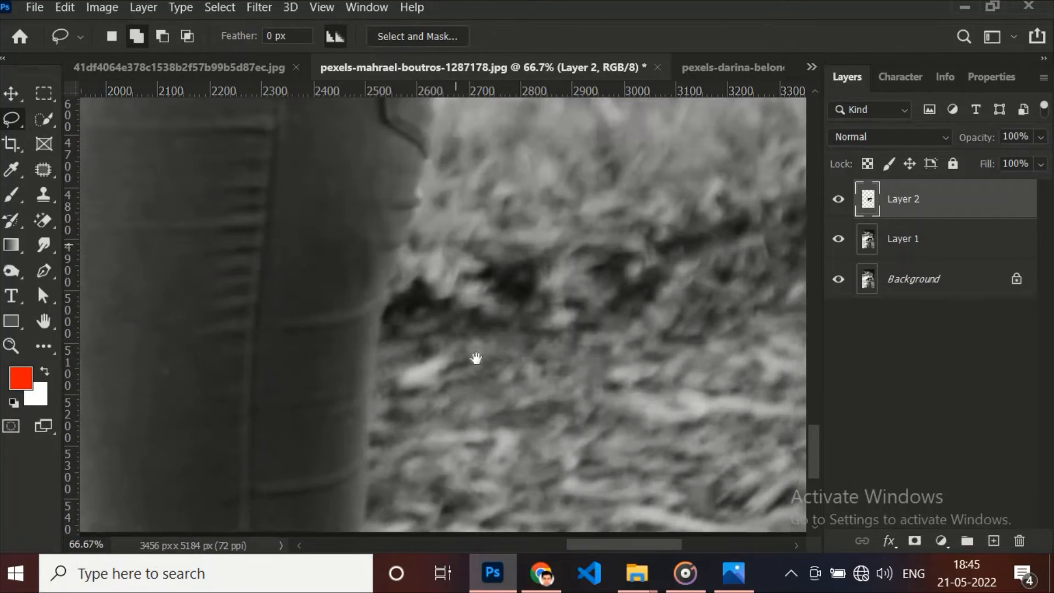
left_click_drag(475, 165, 482, 363)
left_click_drag(282, 390, 433, 176)
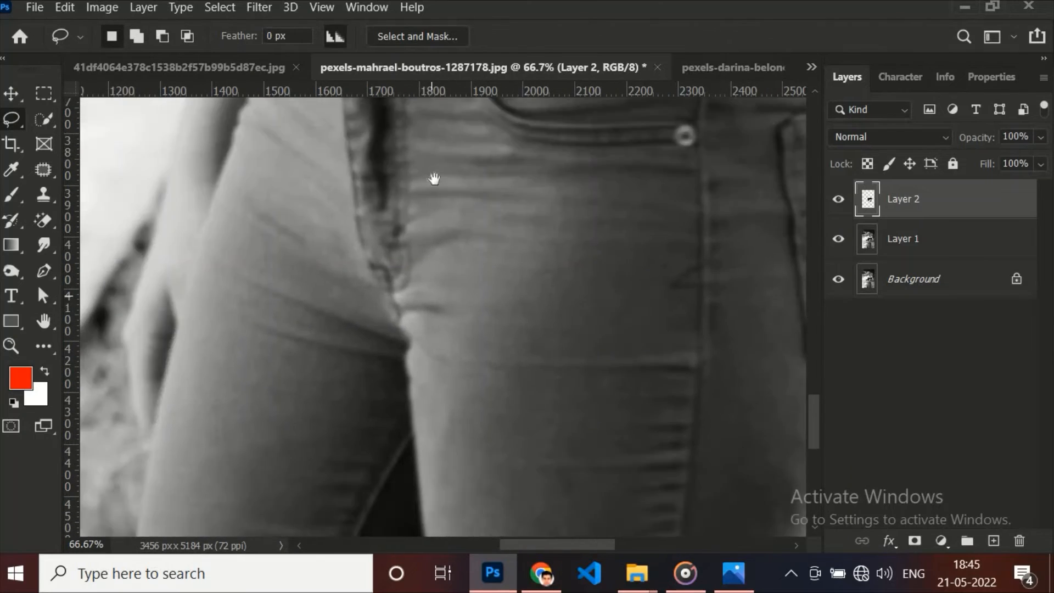
left_click_drag(430, 500, 513, 318)
left_click(917, 240)
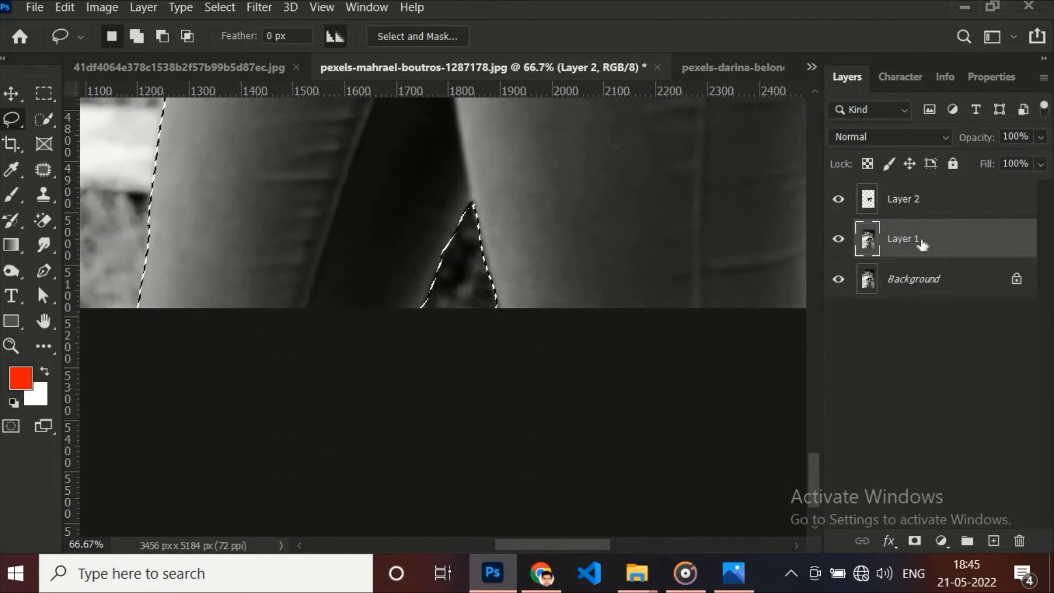
key("ctrl+j")
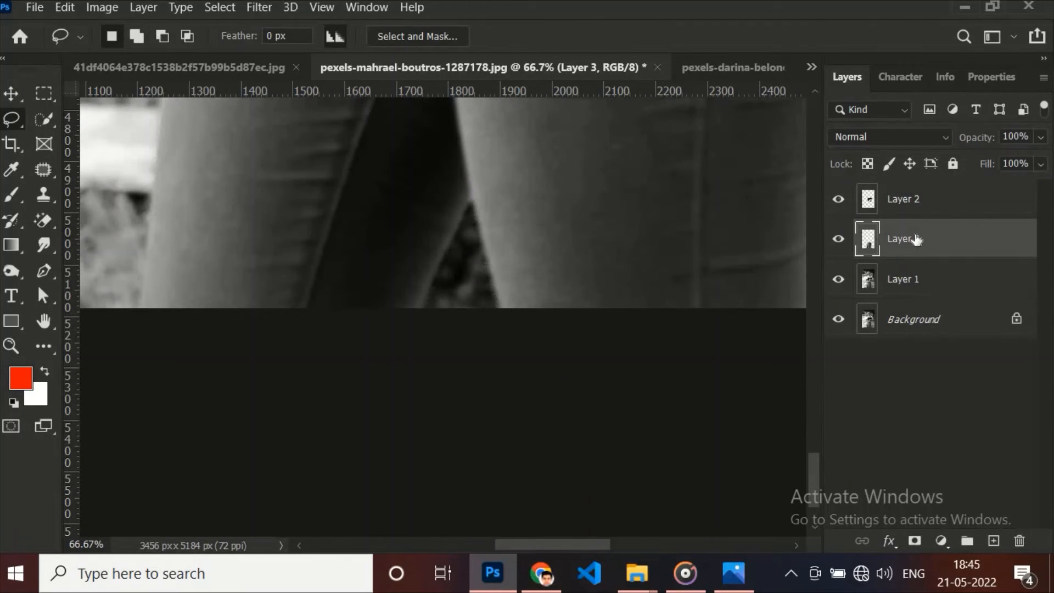
key("ctrl+0")
Create a Solid Color fill layer in red d40000 above Layer 2, which holds the top.
left_click(897, 199)
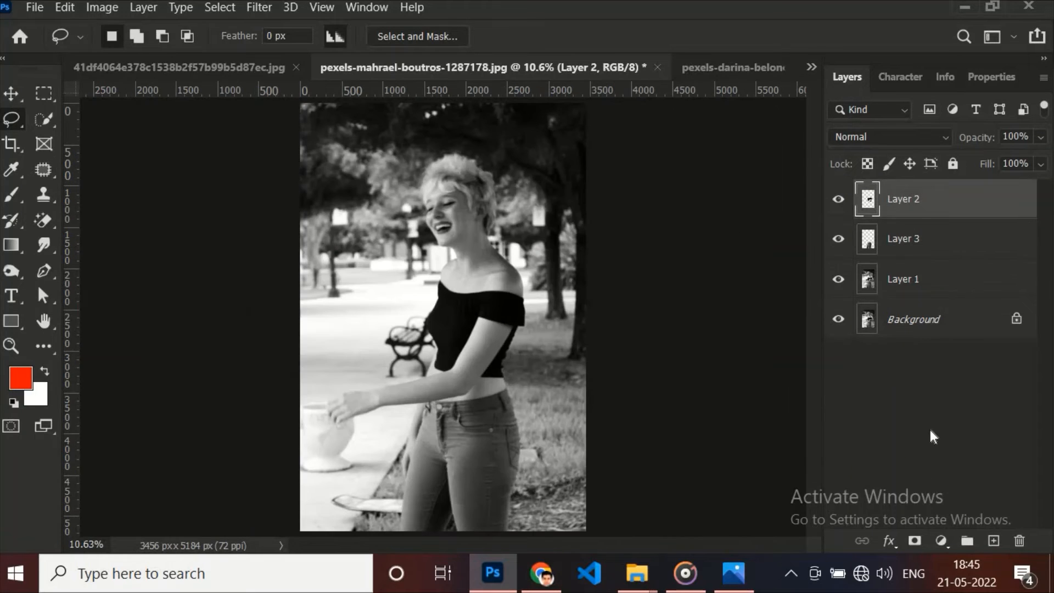
left_click(941, 541)
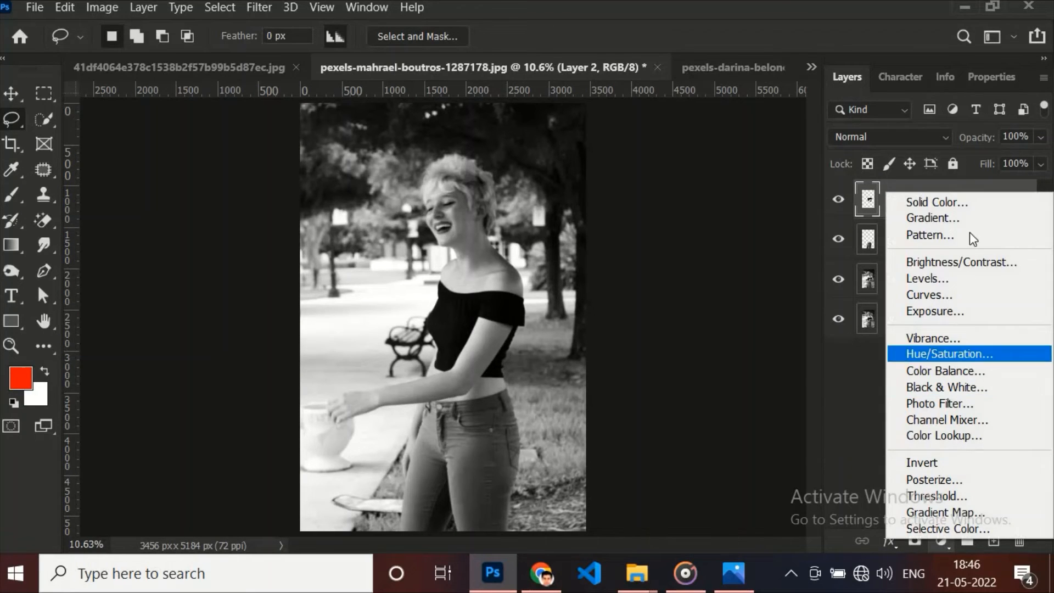
left_click(970, 200)
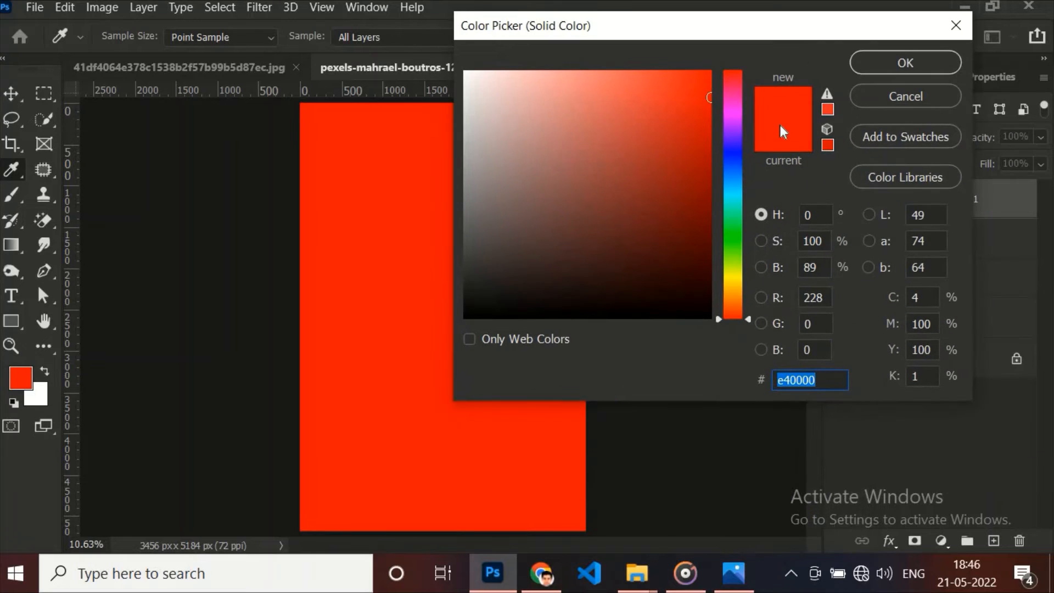
left_click(694, 112)
left_click(874, 66)
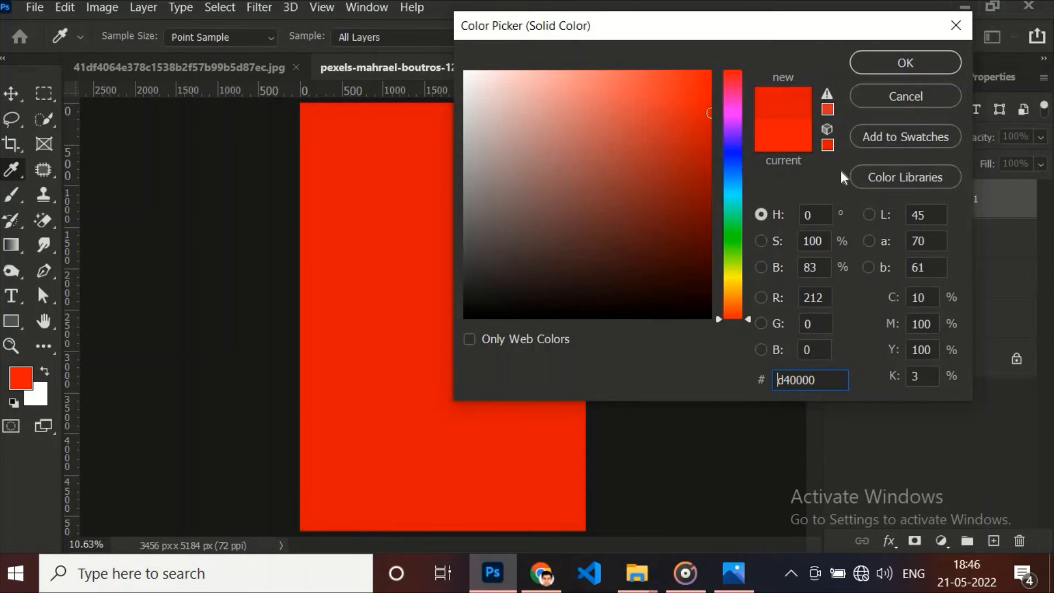
Clip the red fill layer to Layer 2 and set its blend mode to Color Dodge.
left_click(876, 218, "alt")
left_click(889, 137)
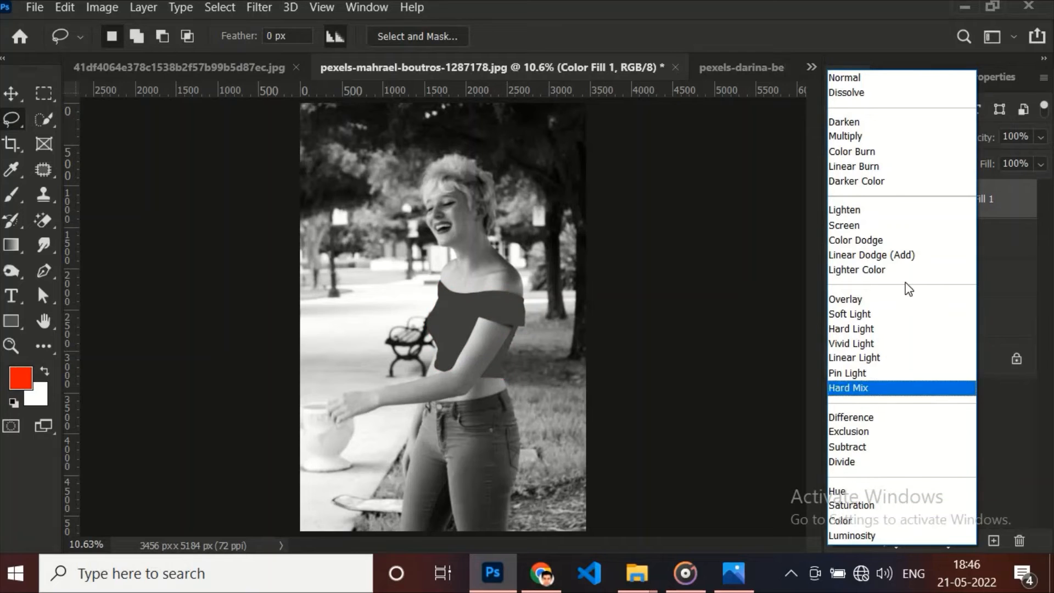
left_click(908, 242)
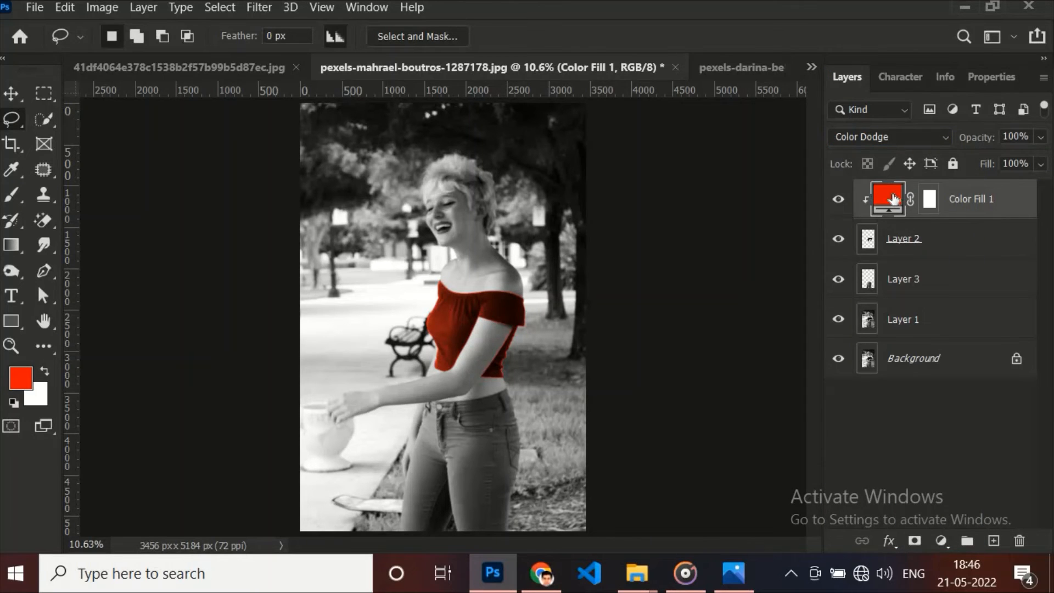
Change the top's fill color to blue 005ad4, and make Layer 3 with the jeans the active layer.
double_click(894, 199)
left_click_drag(890, 85, 889, 175)
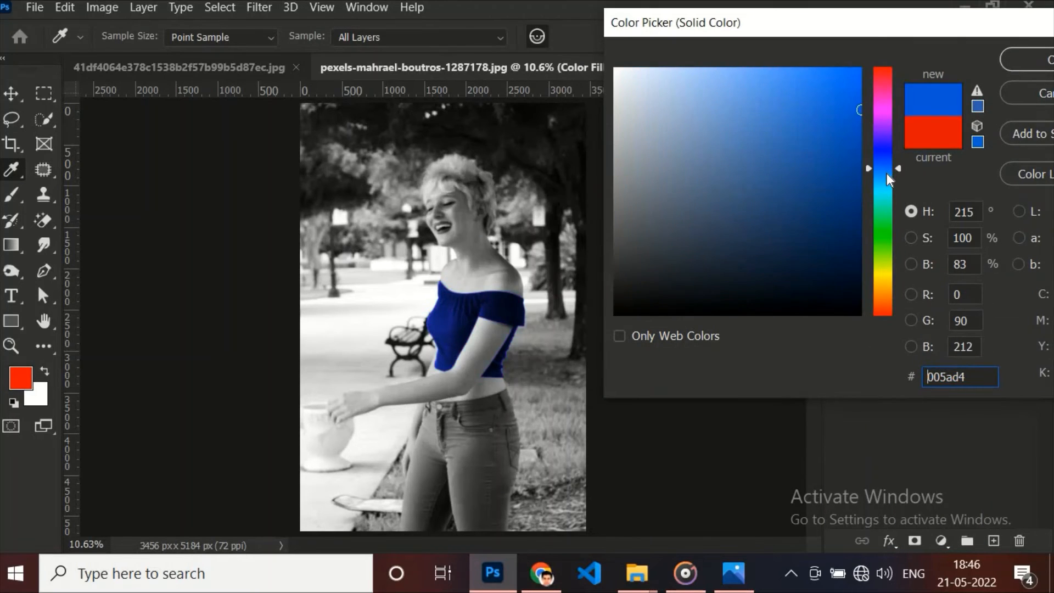
left_click(1019, 57)
left_click(897, 283)
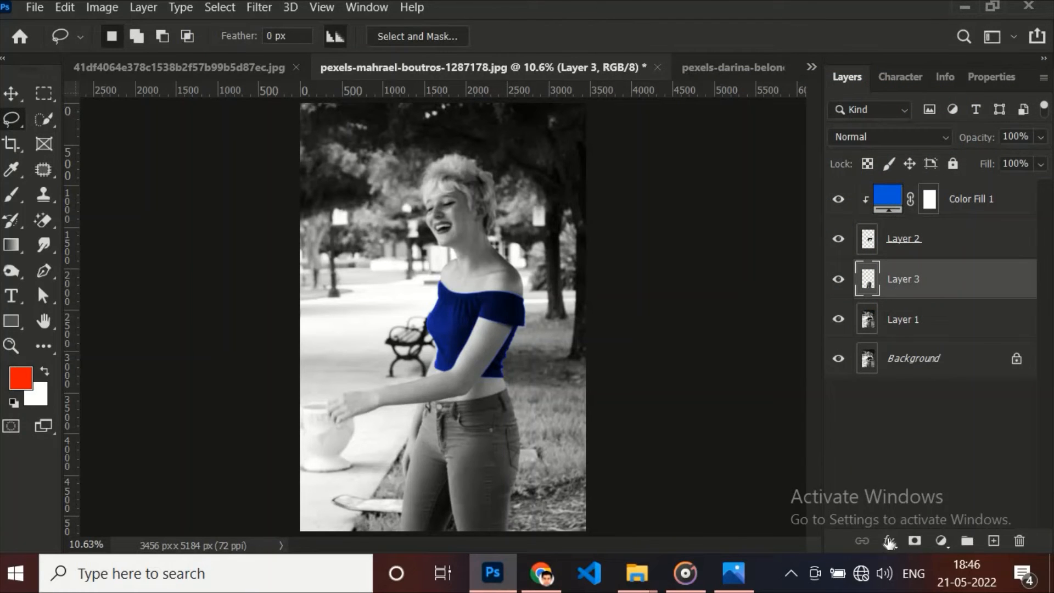
left_click(941, 544)
left_click(951, 205)
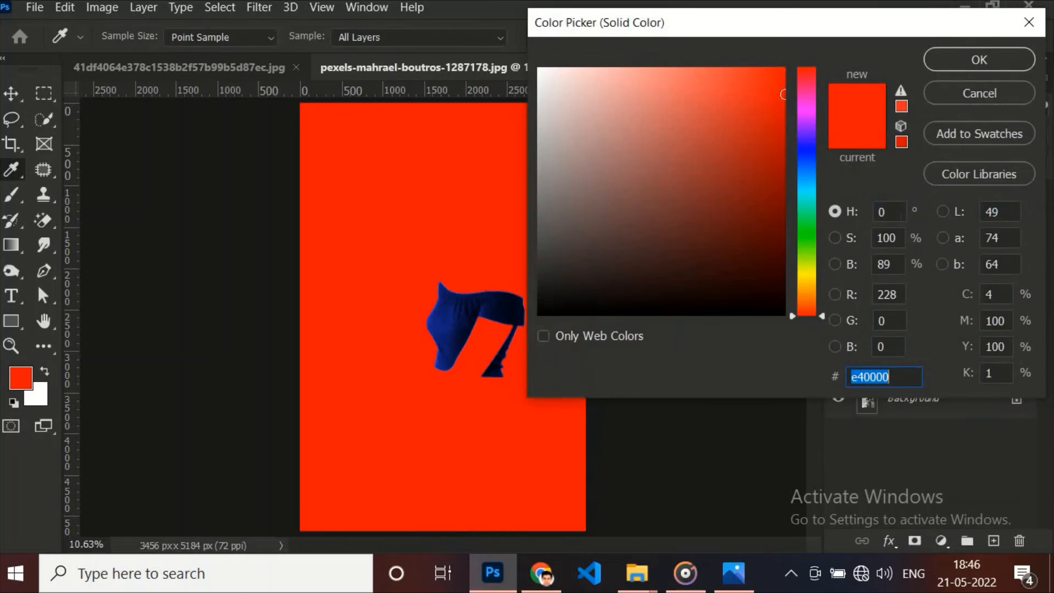
left_click(982, 87)
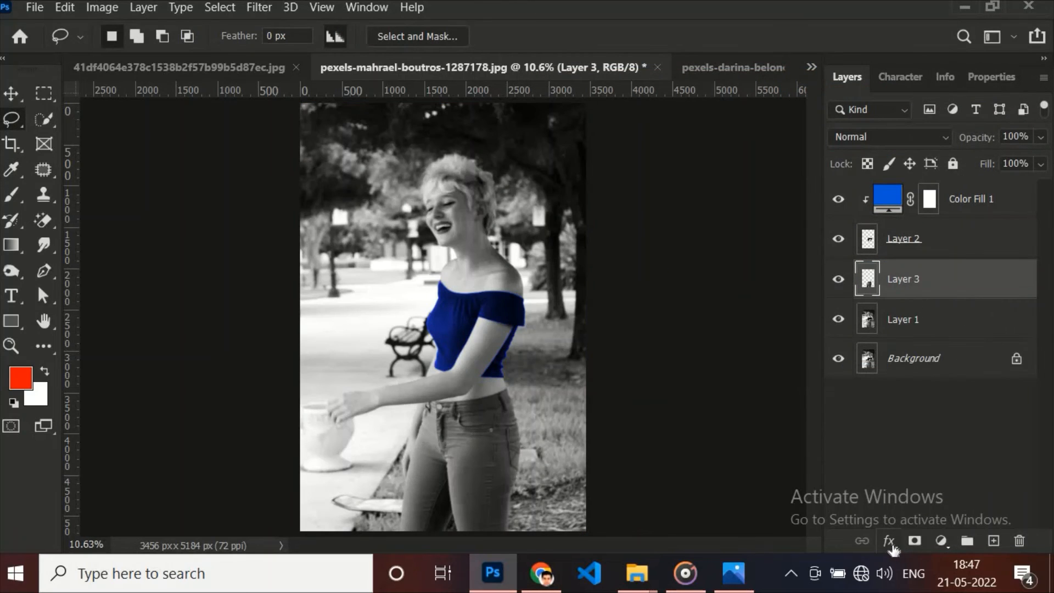
Create a Solid Color fill layer in blue 009ce4 directly above Layer 3, which holds the jeans.
left_click(942, 541)
left_click(980, 205)
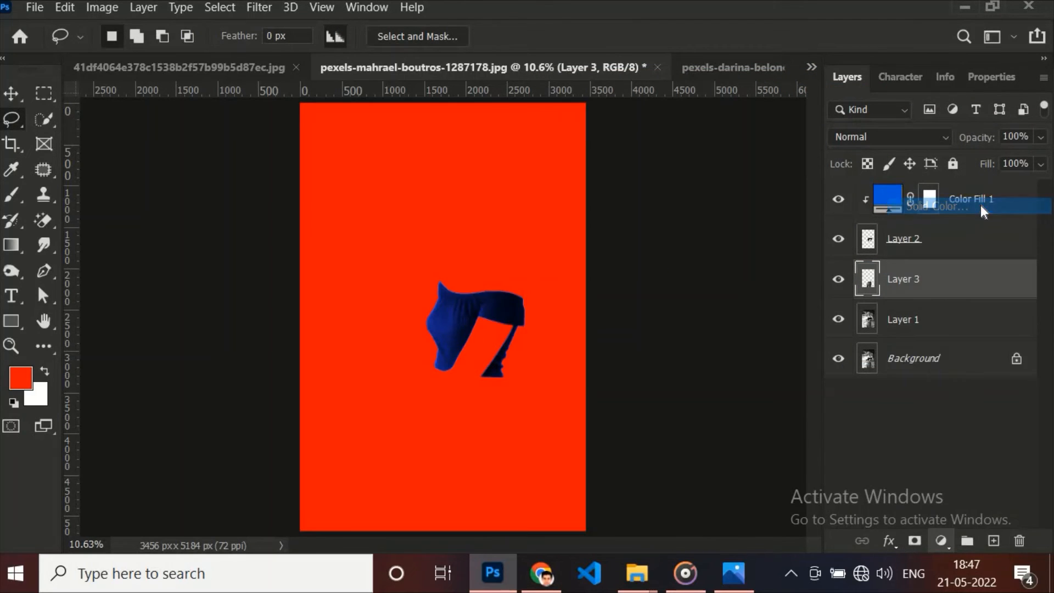
mouse_move(818, 172)
left_mouse_down()
mouse_move(808, 188)
mouse_move(807, 178)
left_mouse_up()
left_click(937, 59)
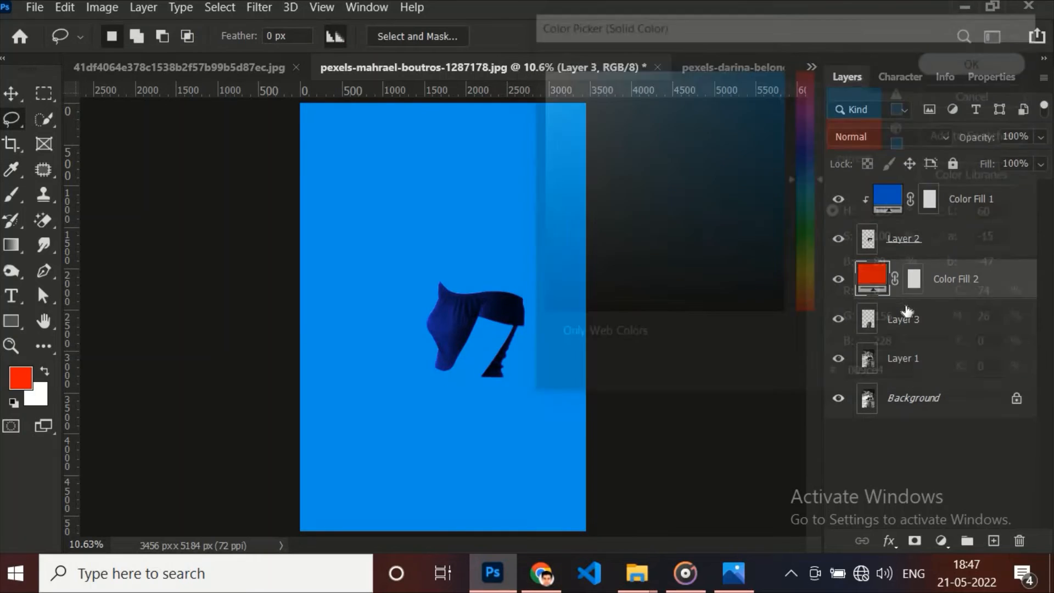
Clip the new blue fill layer to Layer 3 and set its blend mode to Overlay.
left_click(886, 298, "alt")
left_click(903, 138)
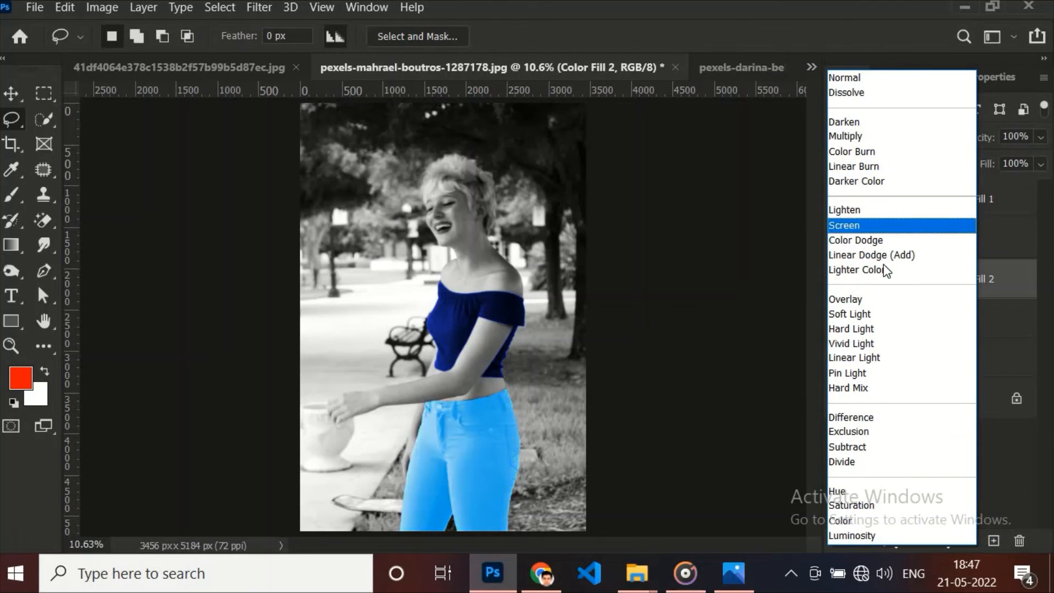
left_click(877, 304)
key("v")
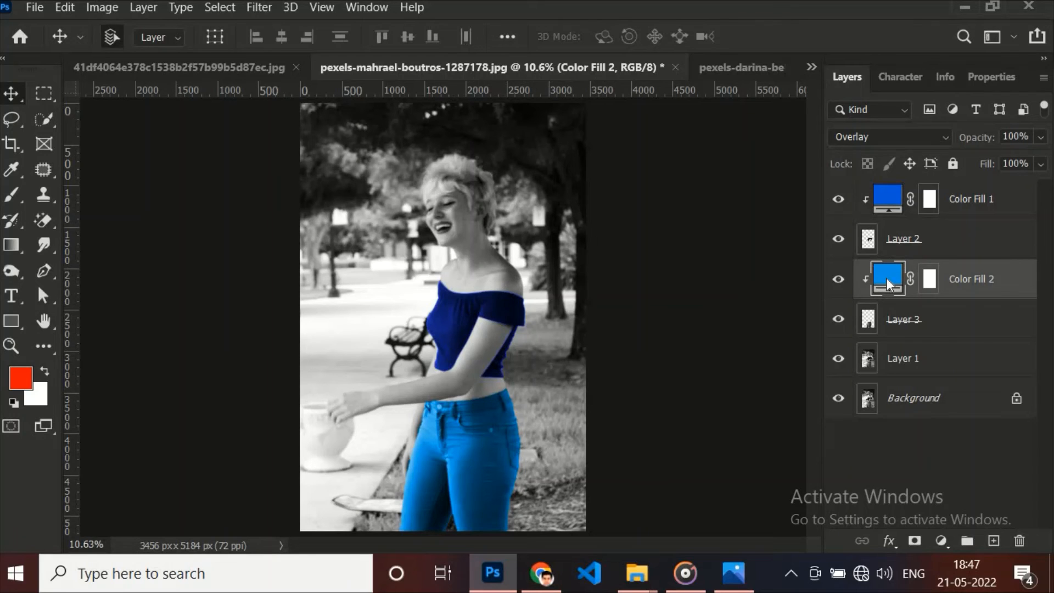
Change the jeans' fill color to red e40000.
double_click(888, 278)
left_click_drag(812, 33, 865, 33)
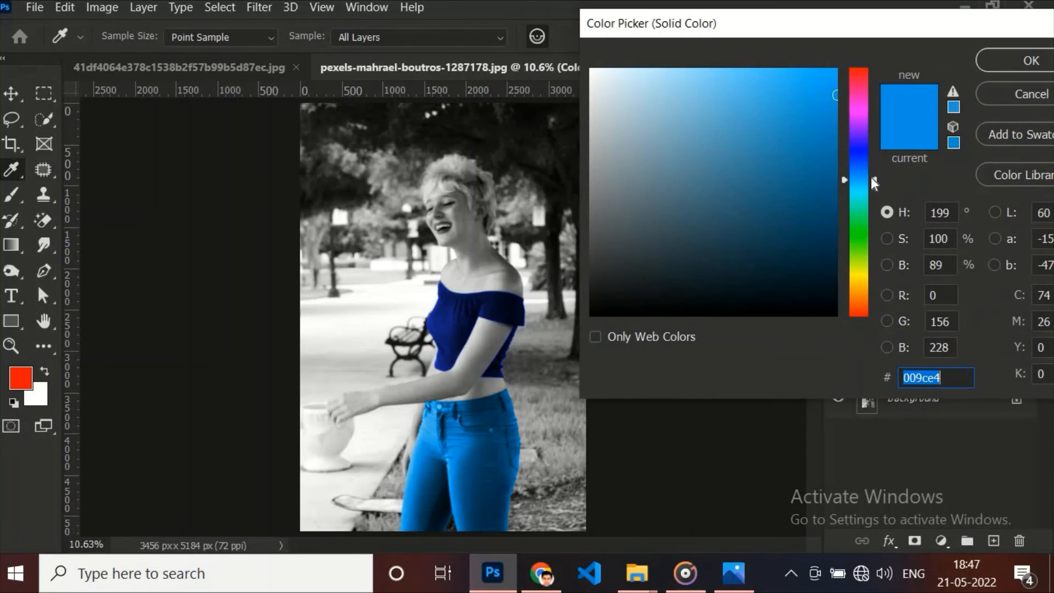
left_click_drag(872, 179, 824, 318)
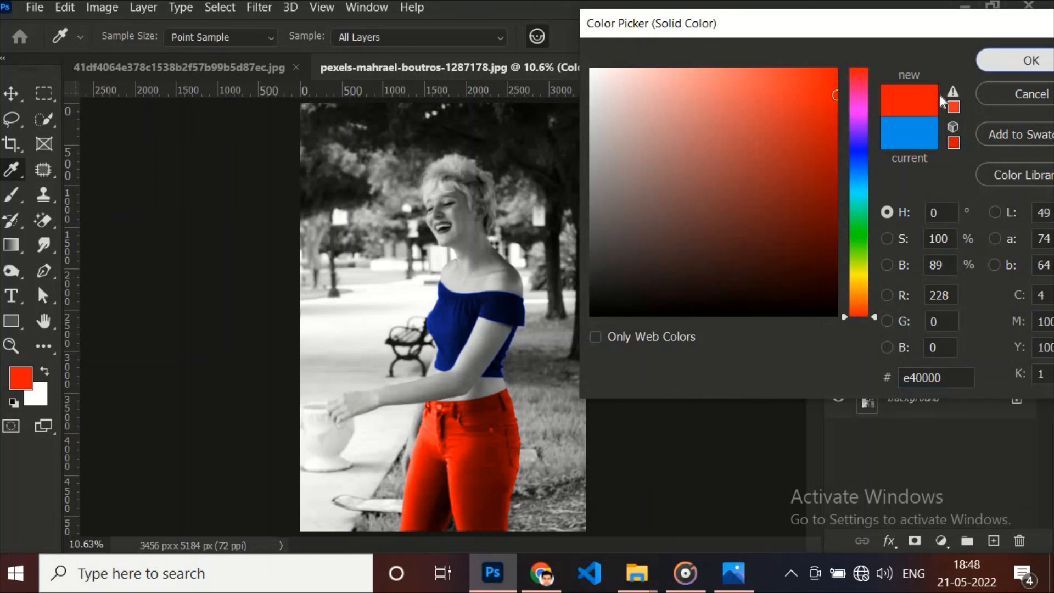
left_click(1031, 61)
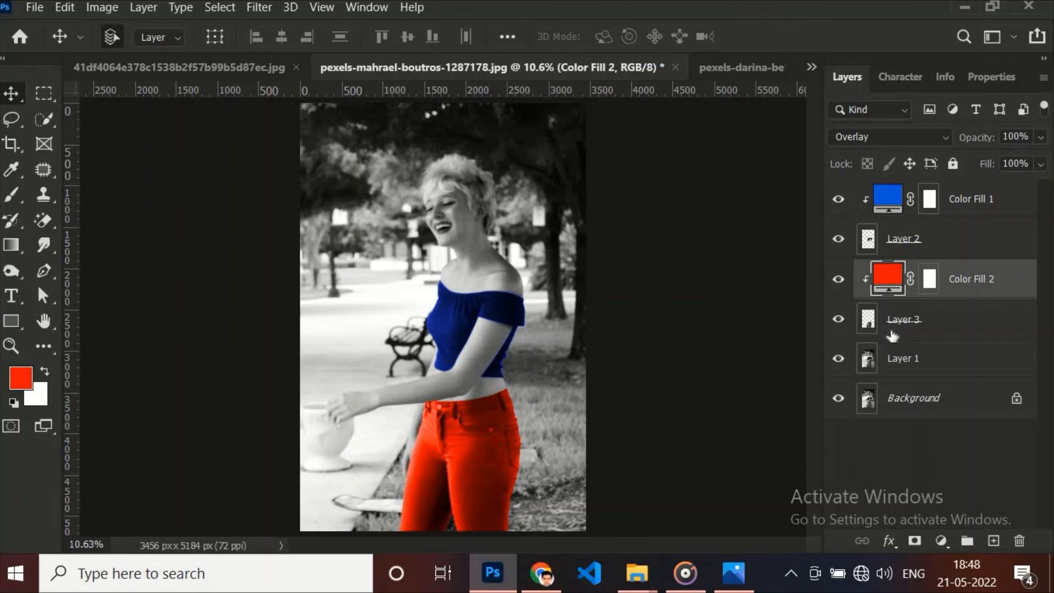
Group Layer 3, Layer 2 and their two clipped color fill layers.
left_click(910, 325)
left_click(978, 198, "shift")
key("ctrl+g")
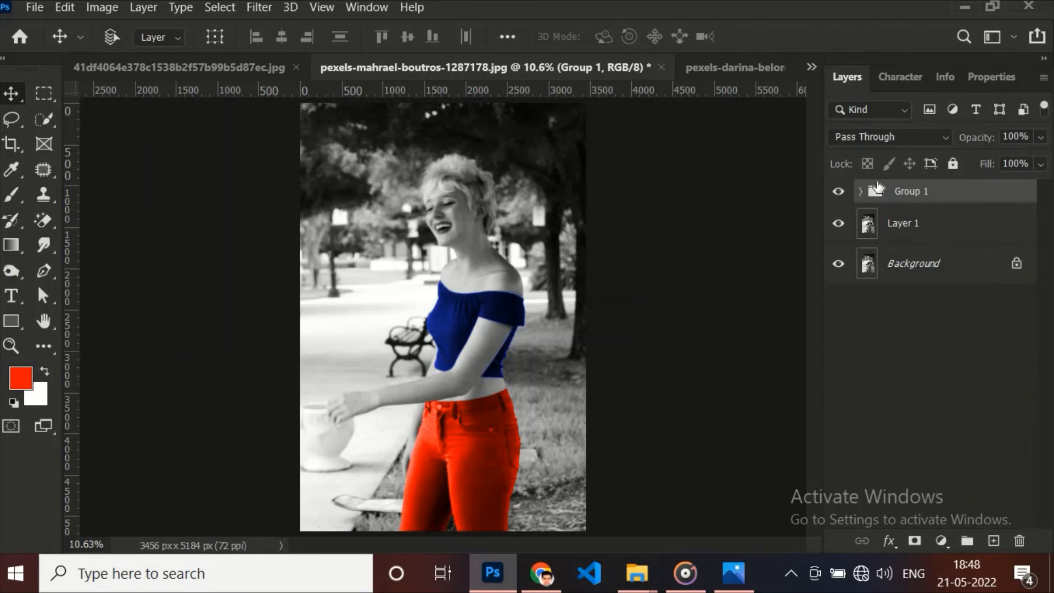
Compare the photo before and after recoloring by hiding and showing Group 1 several times, leaving it shown.
left_click(840, 191)
left_click(841, 191)
left_click(840, 191)
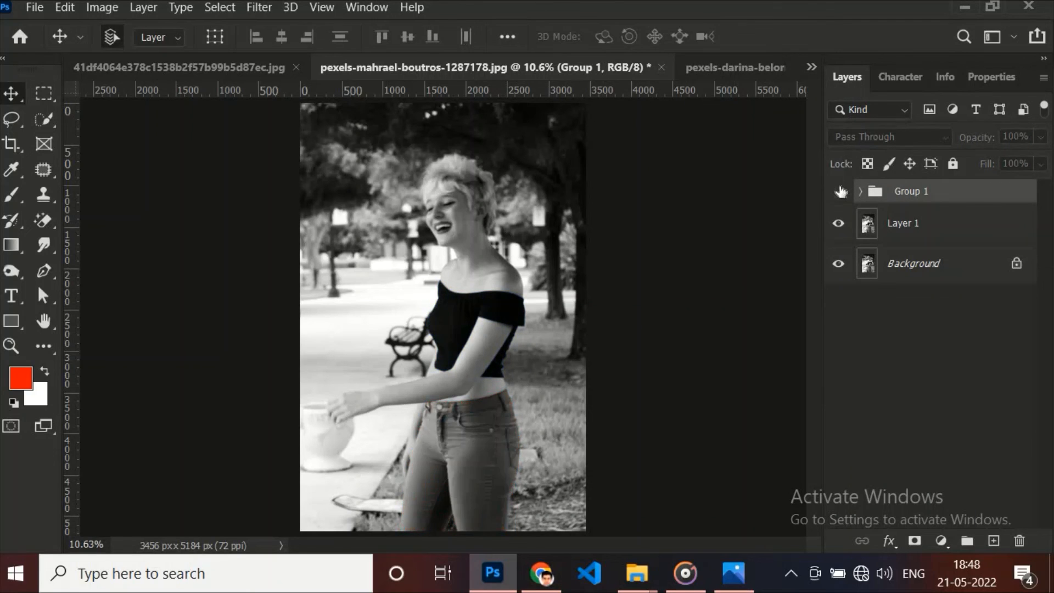
left_click(840, 191)
left_click(840, 191)
left_click(841, 191)
left_click(841, 190)
left_click(842, 191)
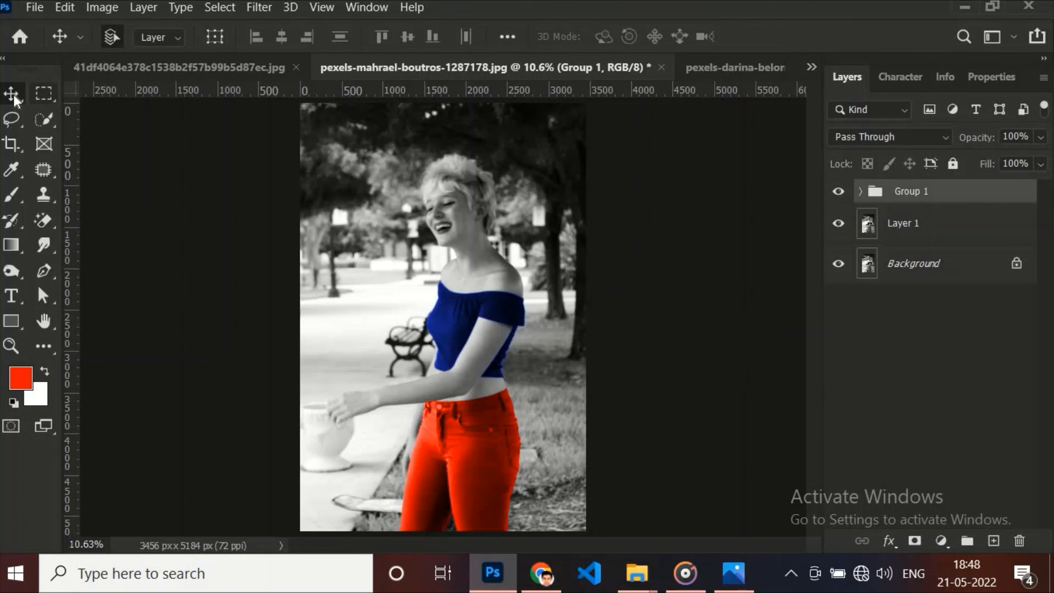